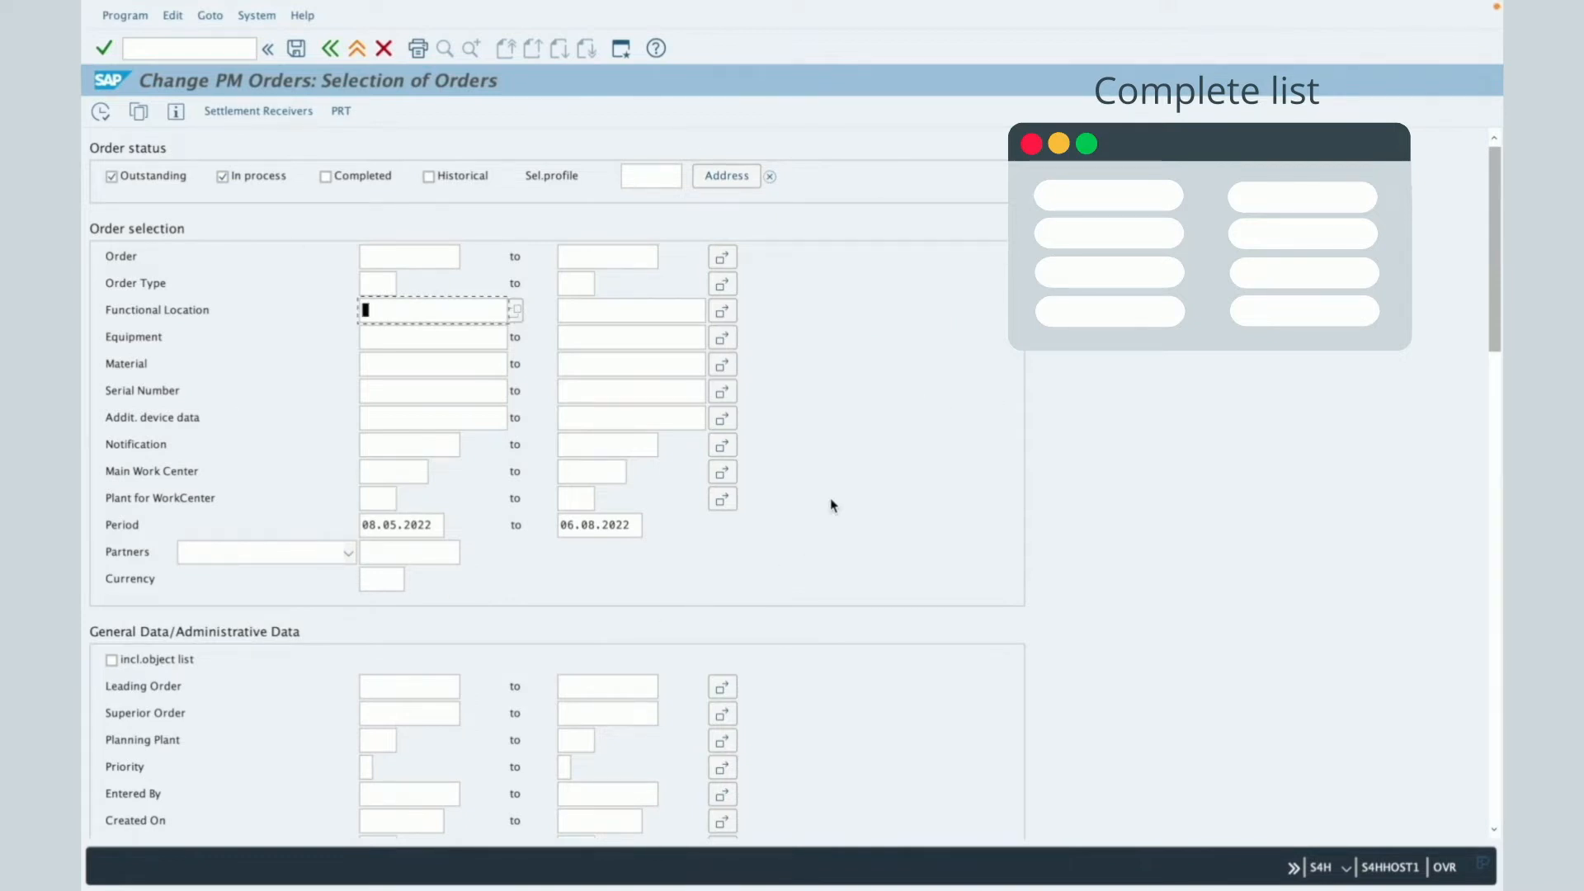
pyautogui.click(395, 257)
pyautogui.click(373, 281)
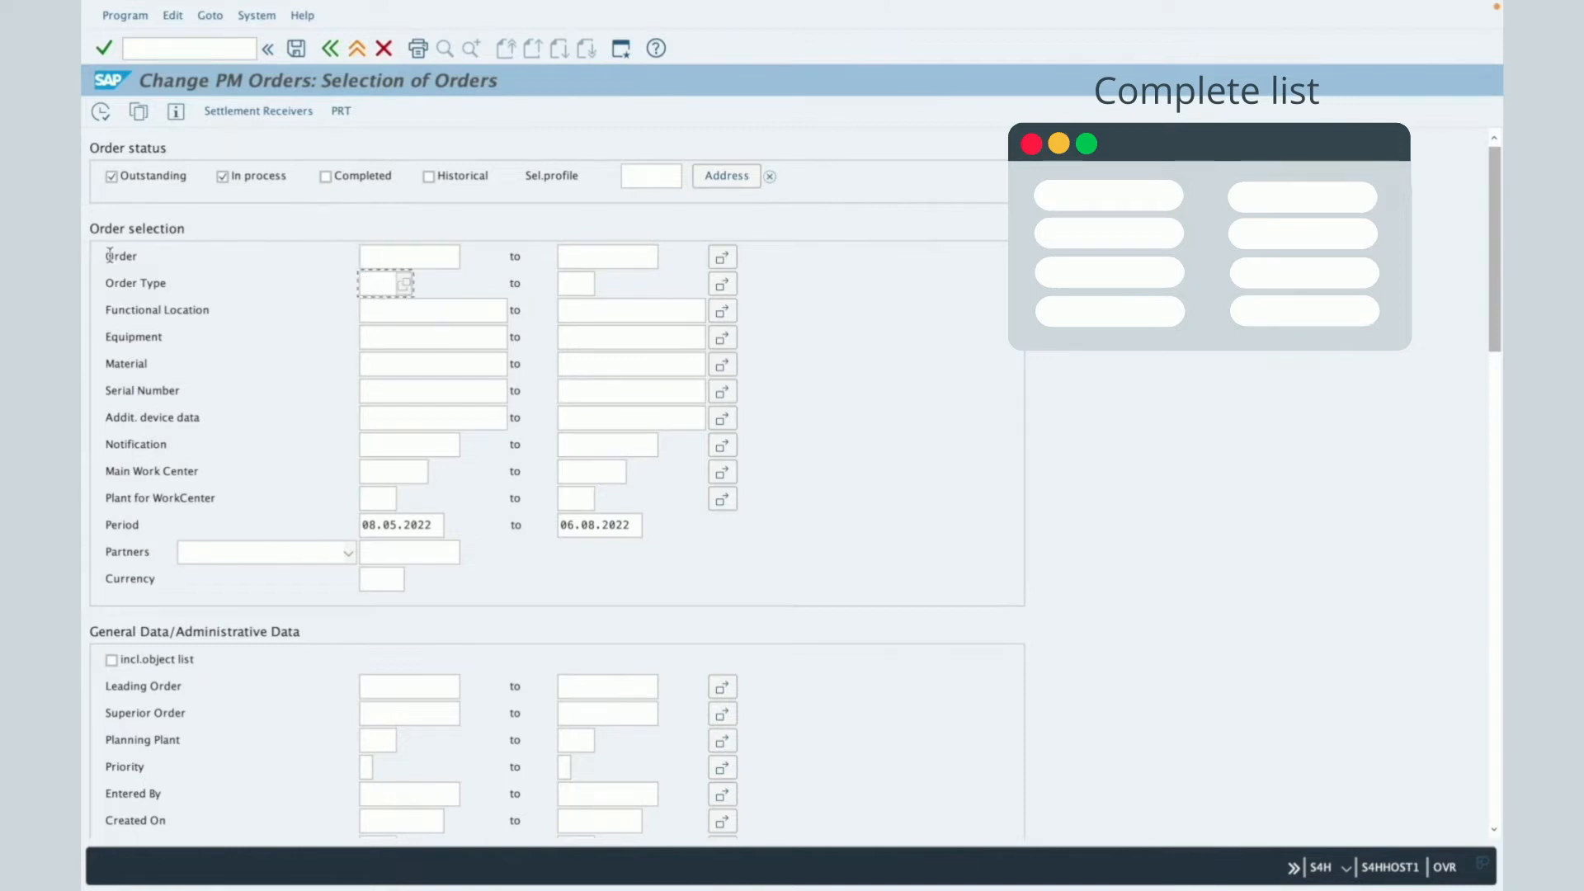
pyautogui.click(377, 258)
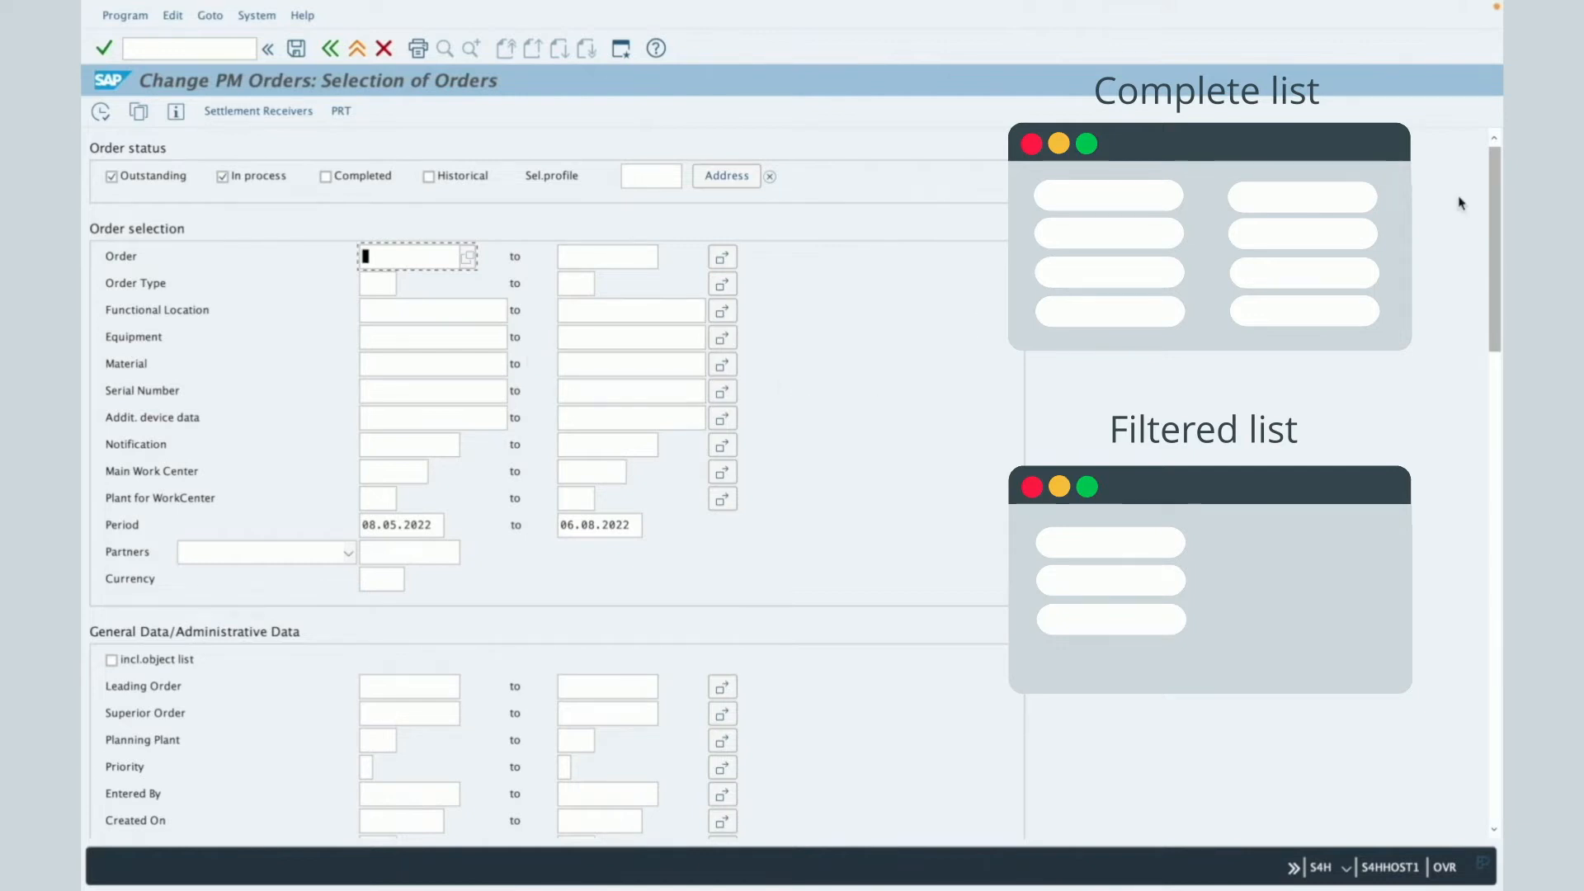
pyautogui.moveTo(1477, 203)
pyautogui.mouseDown()
pyautogui.moveTo(1492, 355)
pyautogui.moveTo(1492, 185)
pyautogui.mouseUp()
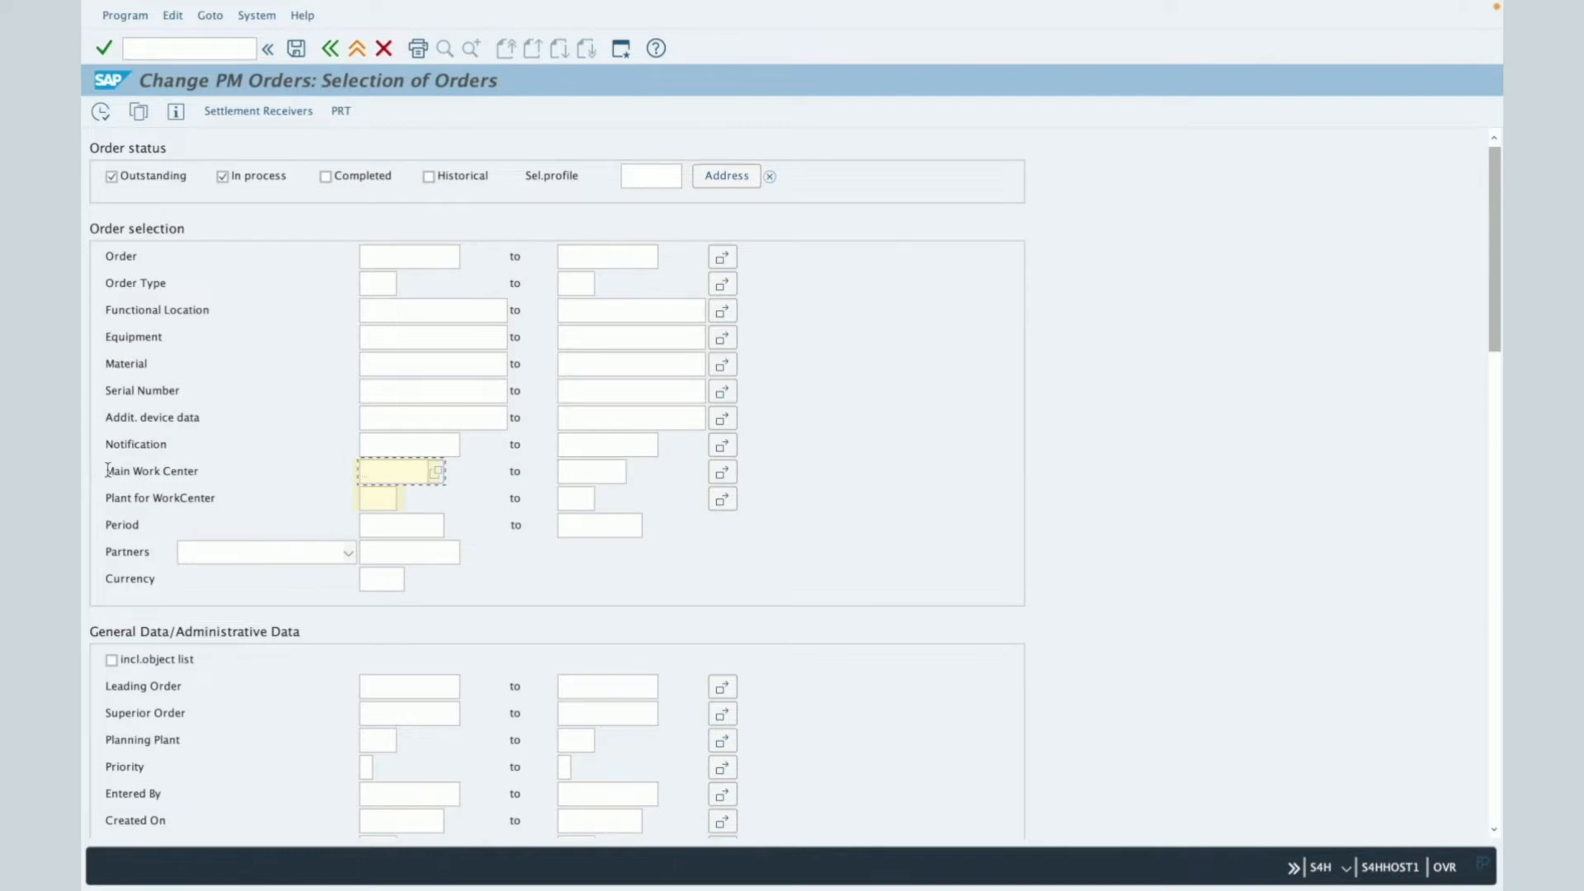
# Set the Main Work Center to GEN_MAIN, picked from the value list for plant 1210.
pyautogui.click(438, 474)
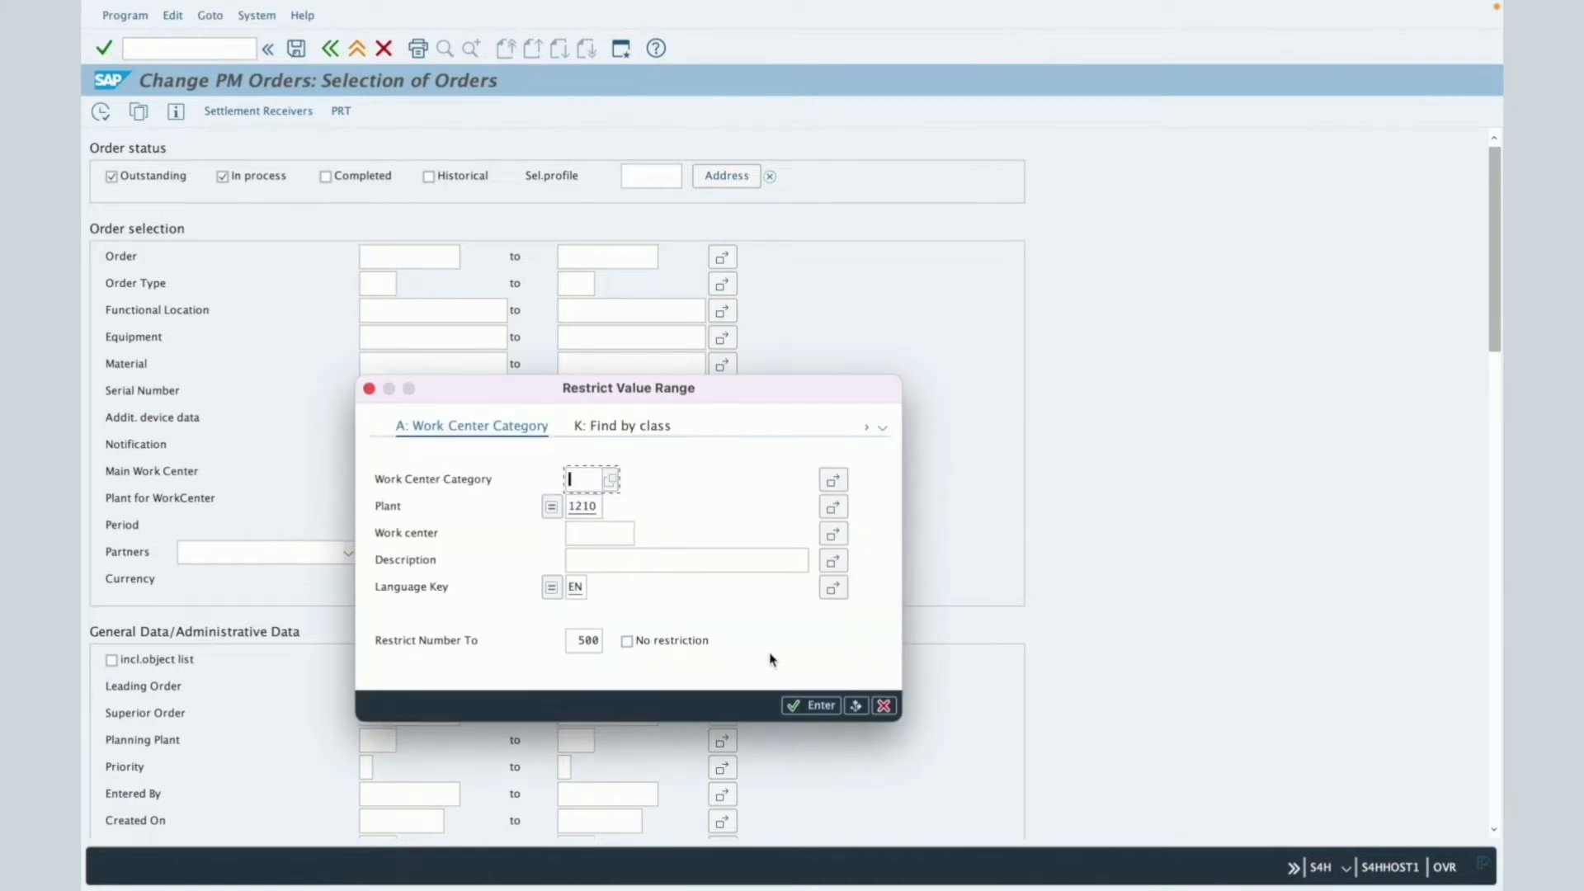
pyautogui.click(815, 707)
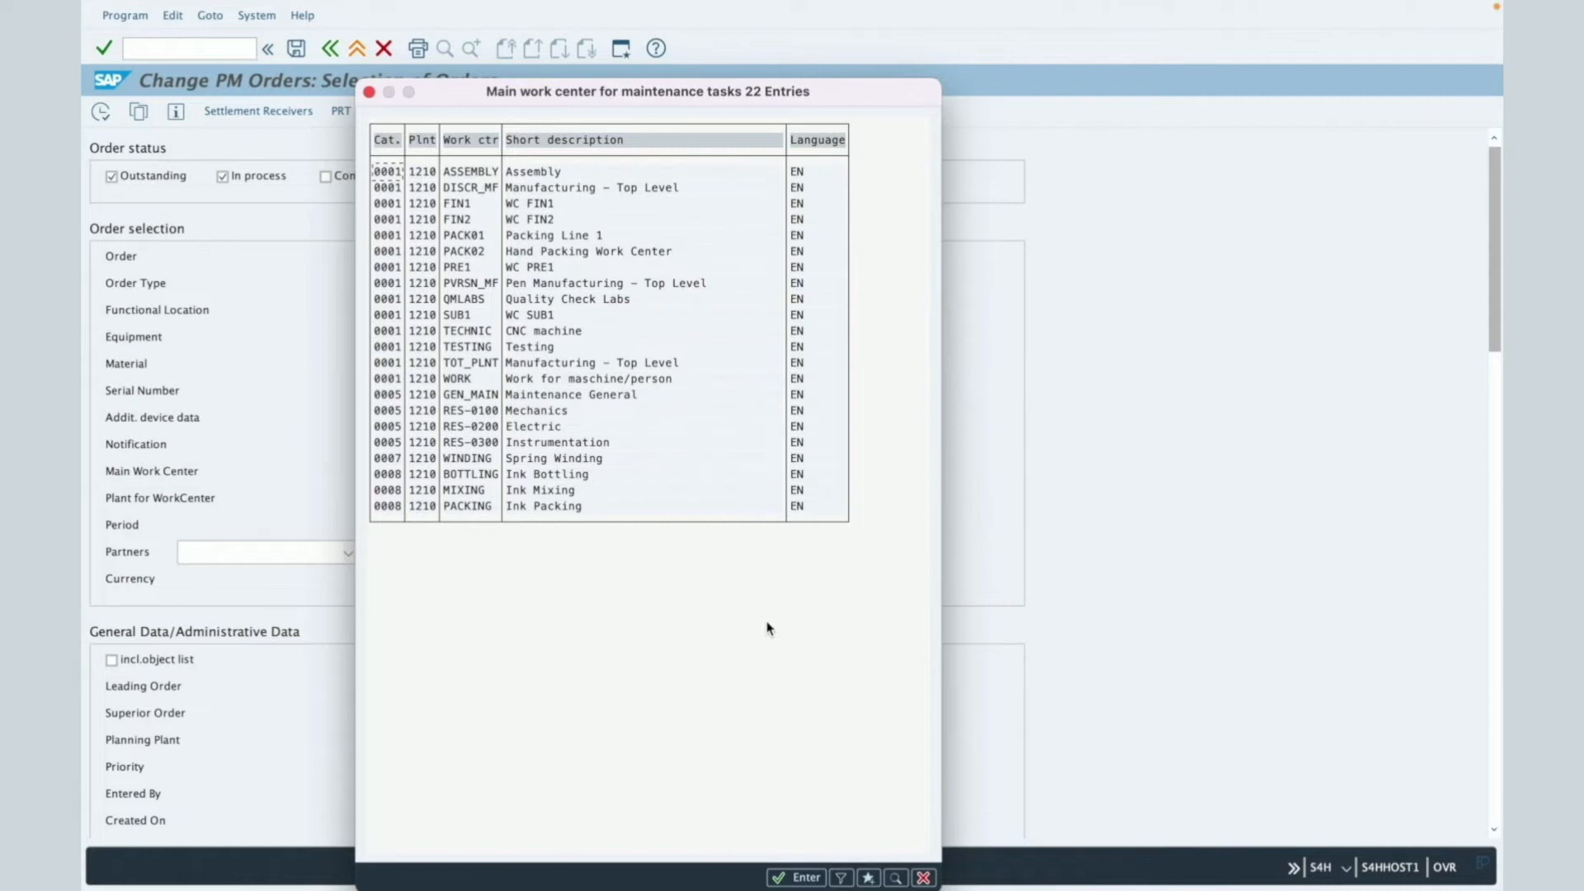
pyautogui.click(465, 401)
pyautogui.doubleClick(483, 396)
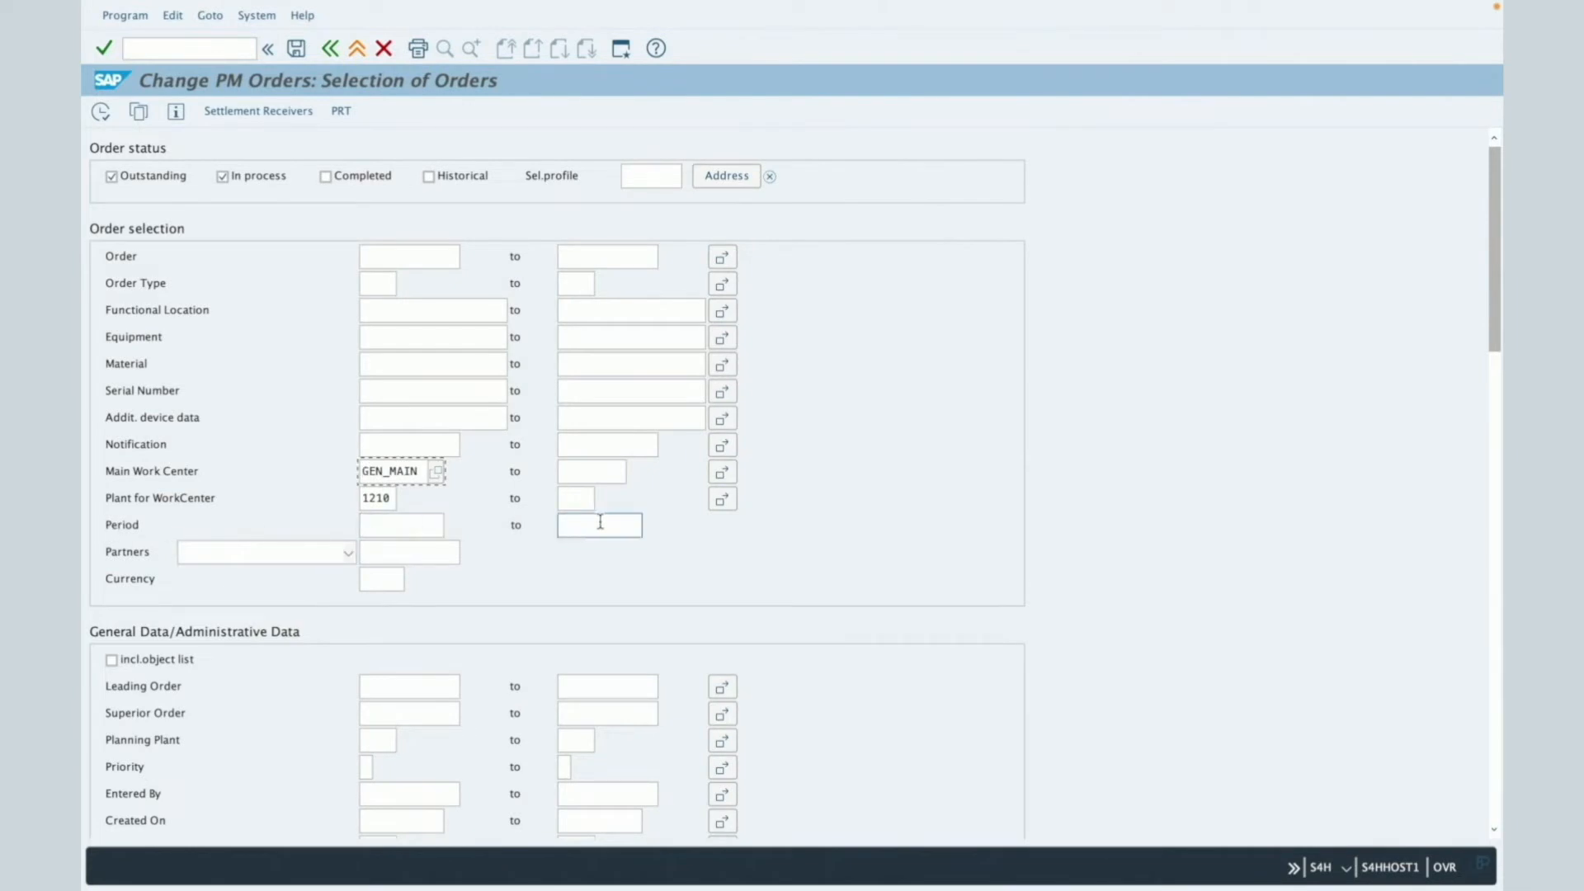
# List the matching orders and open the "Machine doesn't start" order to check its main work center.
pyautogui.click(101, 111)
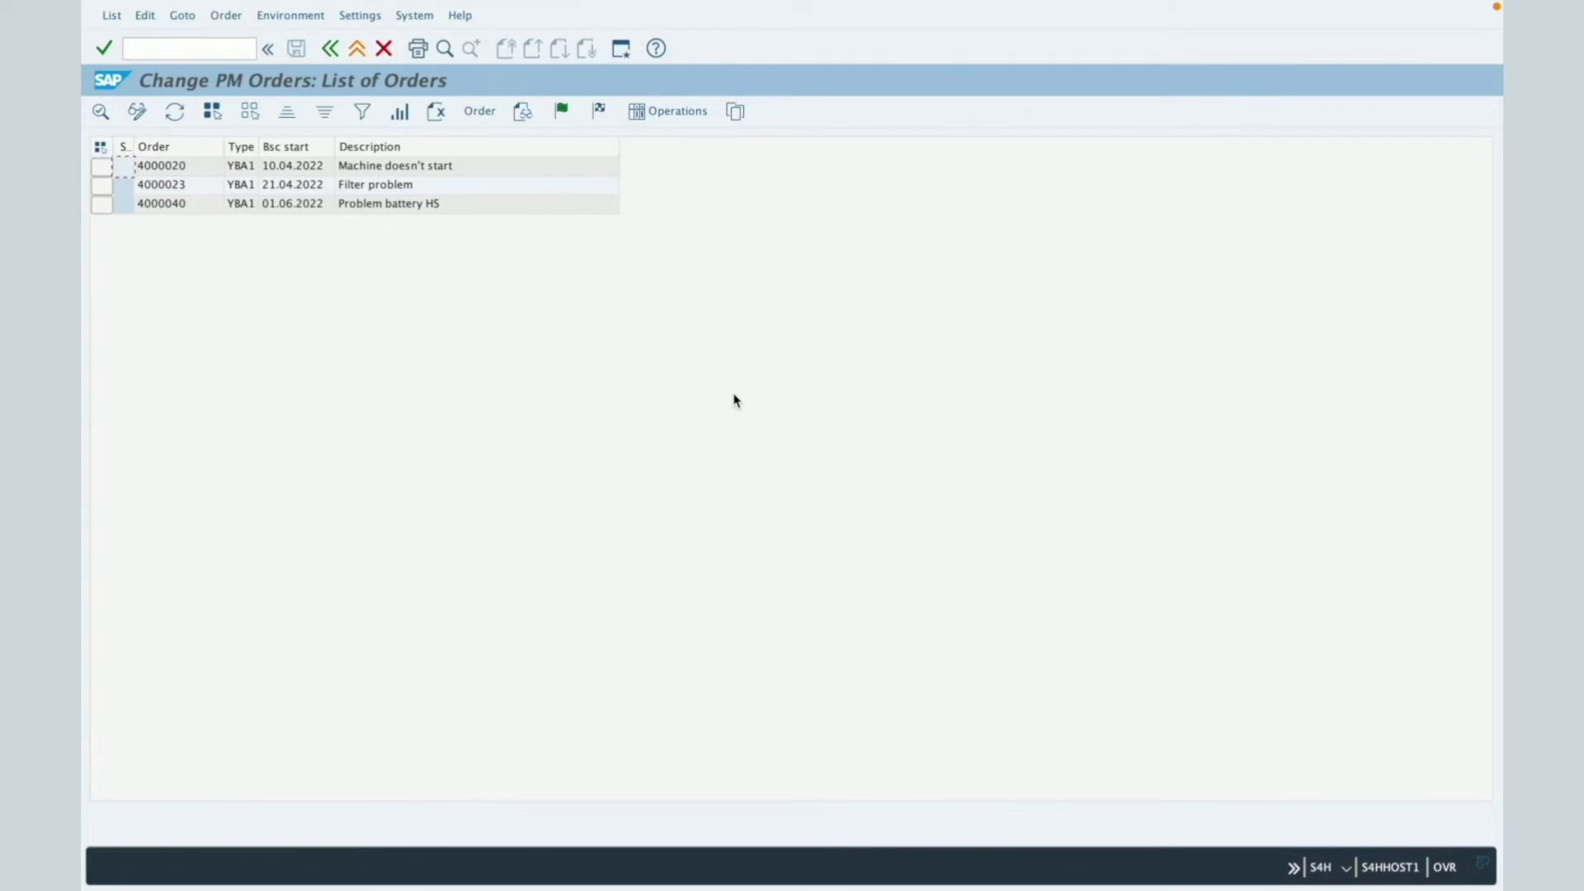
pyautogui.doubleClick(186, 172)
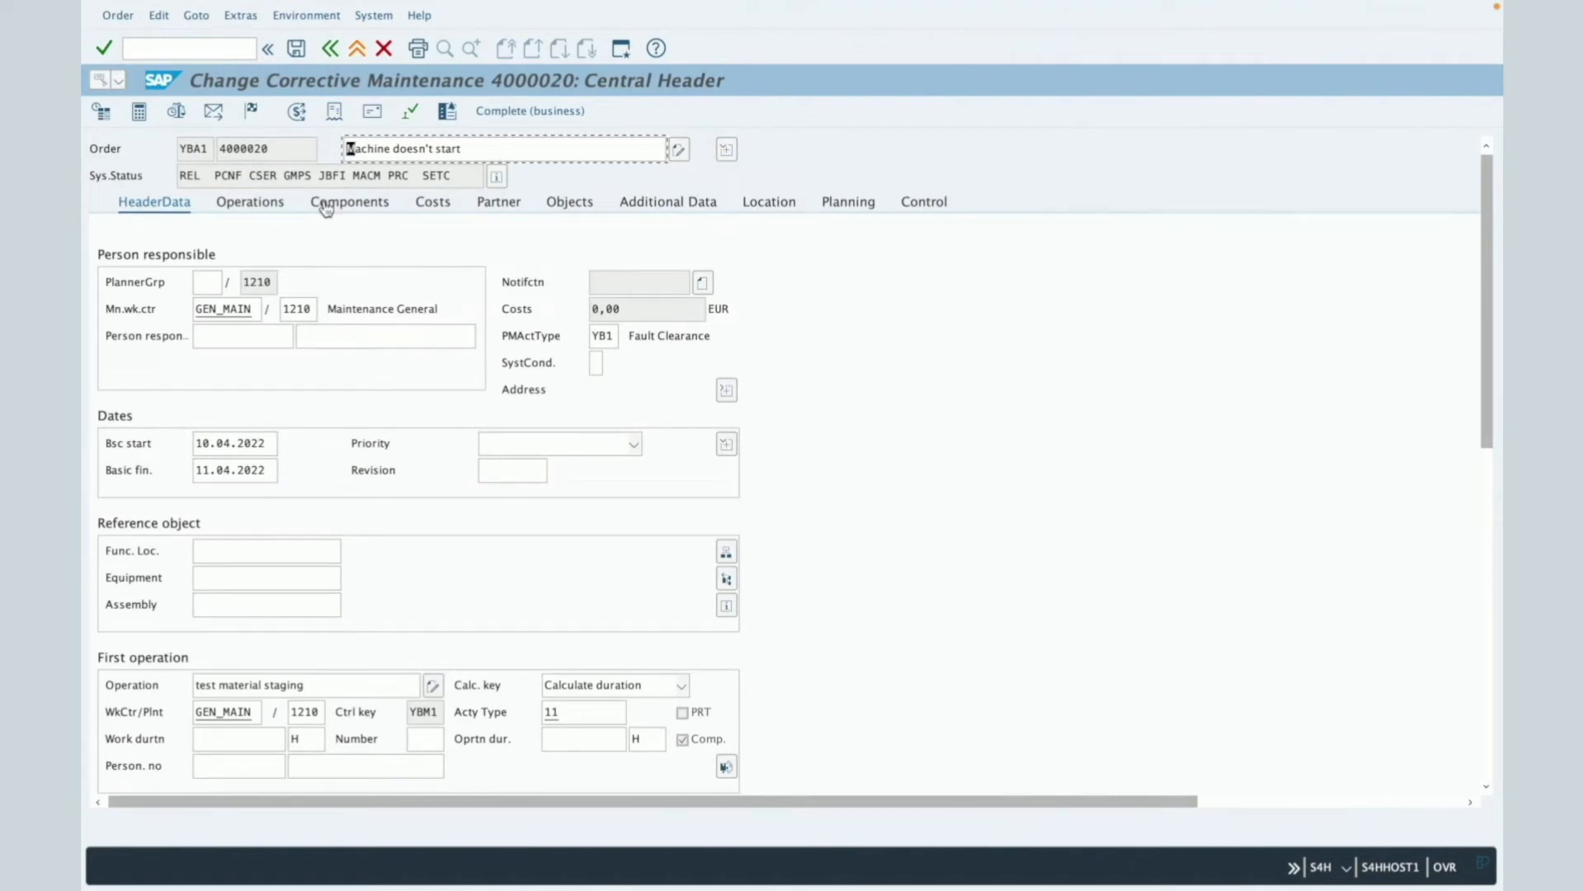
pyautogui.moveTo(255, 309); pyautogui.dragTo(192, 316)
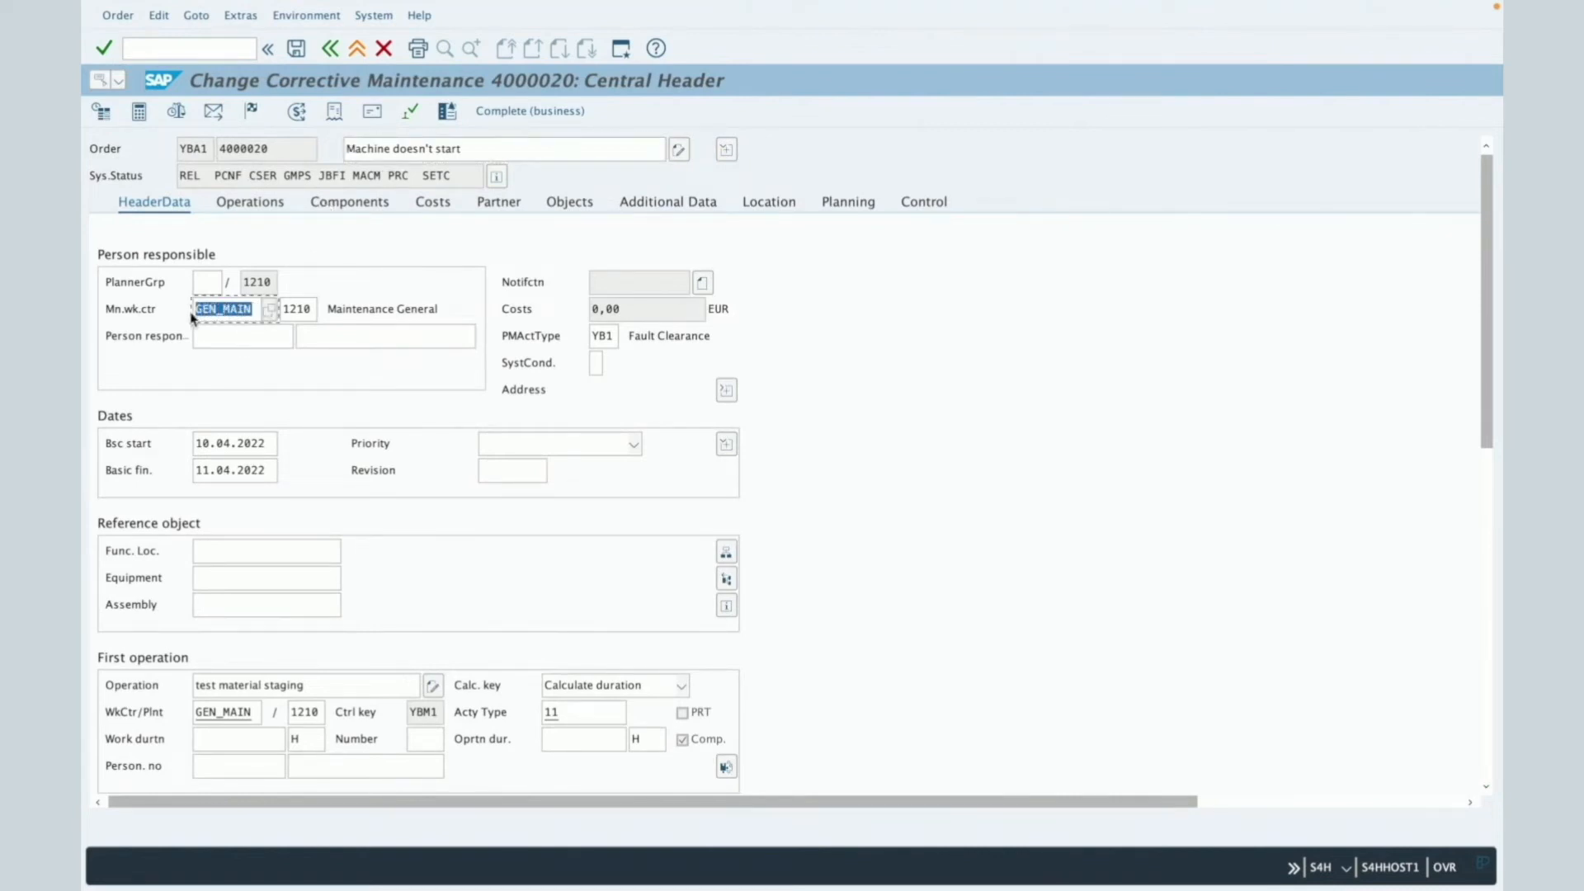
# Leave the maintenance order without saving and return to the order selection screen.
pyautogui.click(330, 48)
pyautogui.click(440, 288)
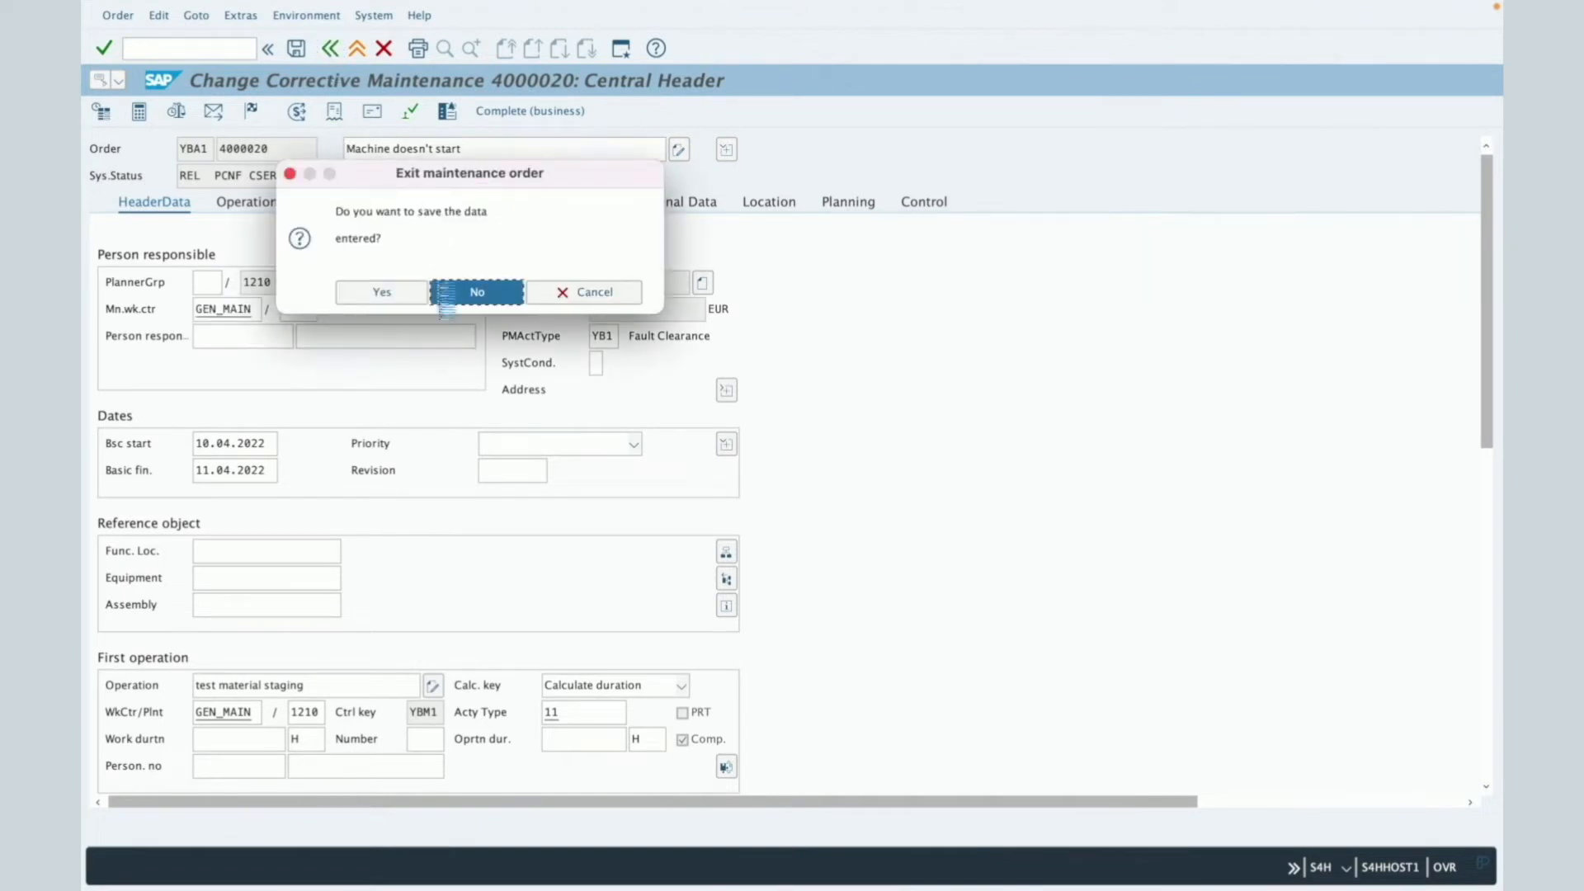
pyautogui.click(330, 48)
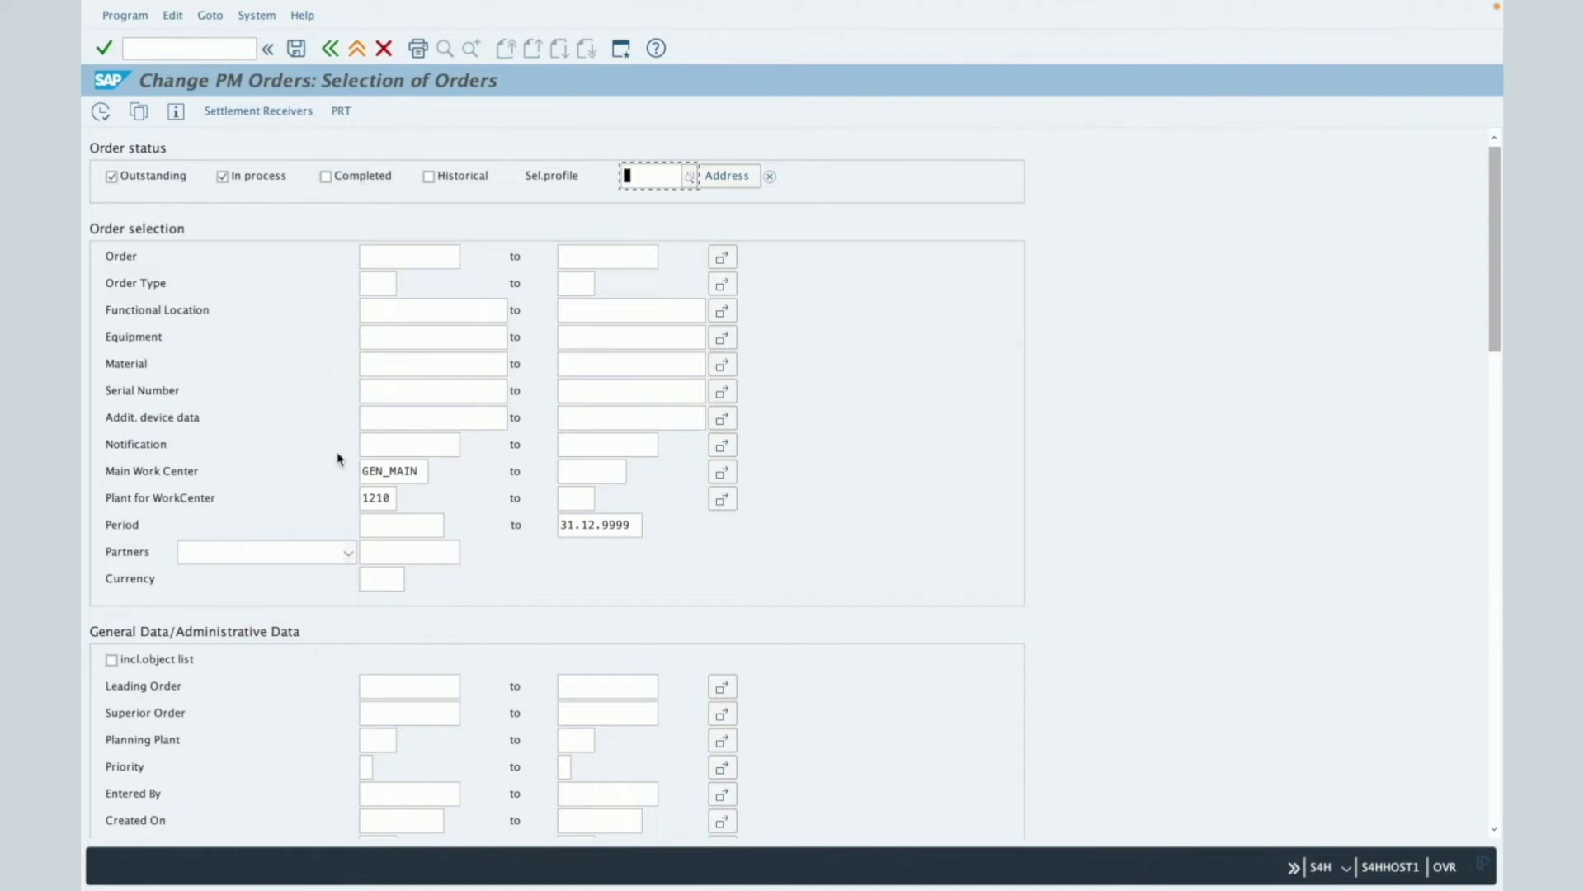
# Create a variant from the current selection criteria, named U_ followed by the user name.
pyautogui.doubleClick(422, 472)
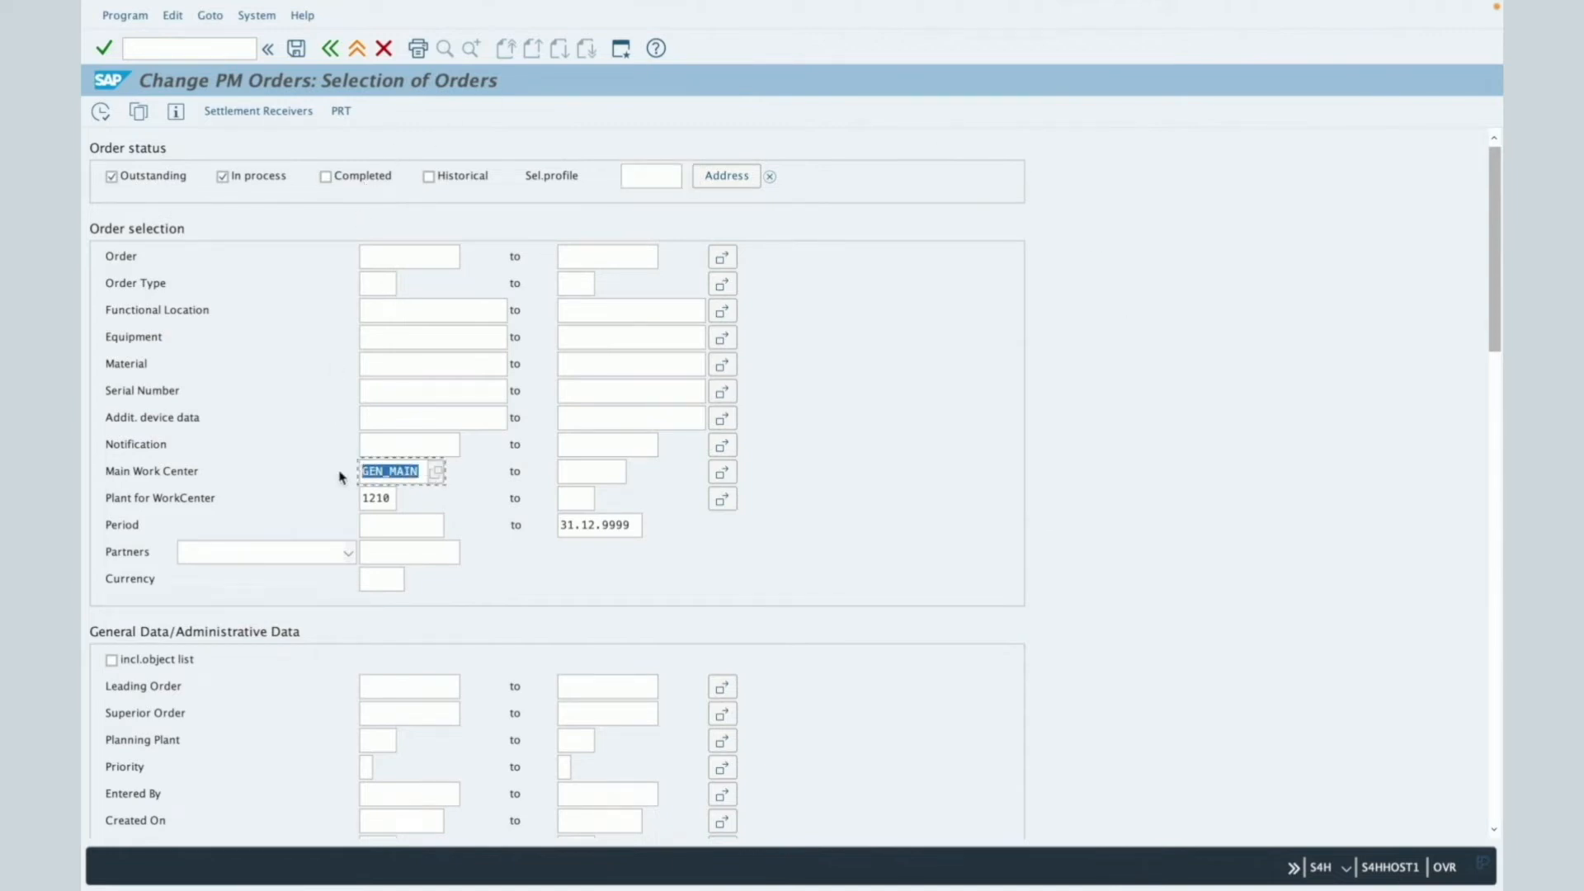
pyautogui.click(212, 18)
pyautogui.moveTo(225, 40)
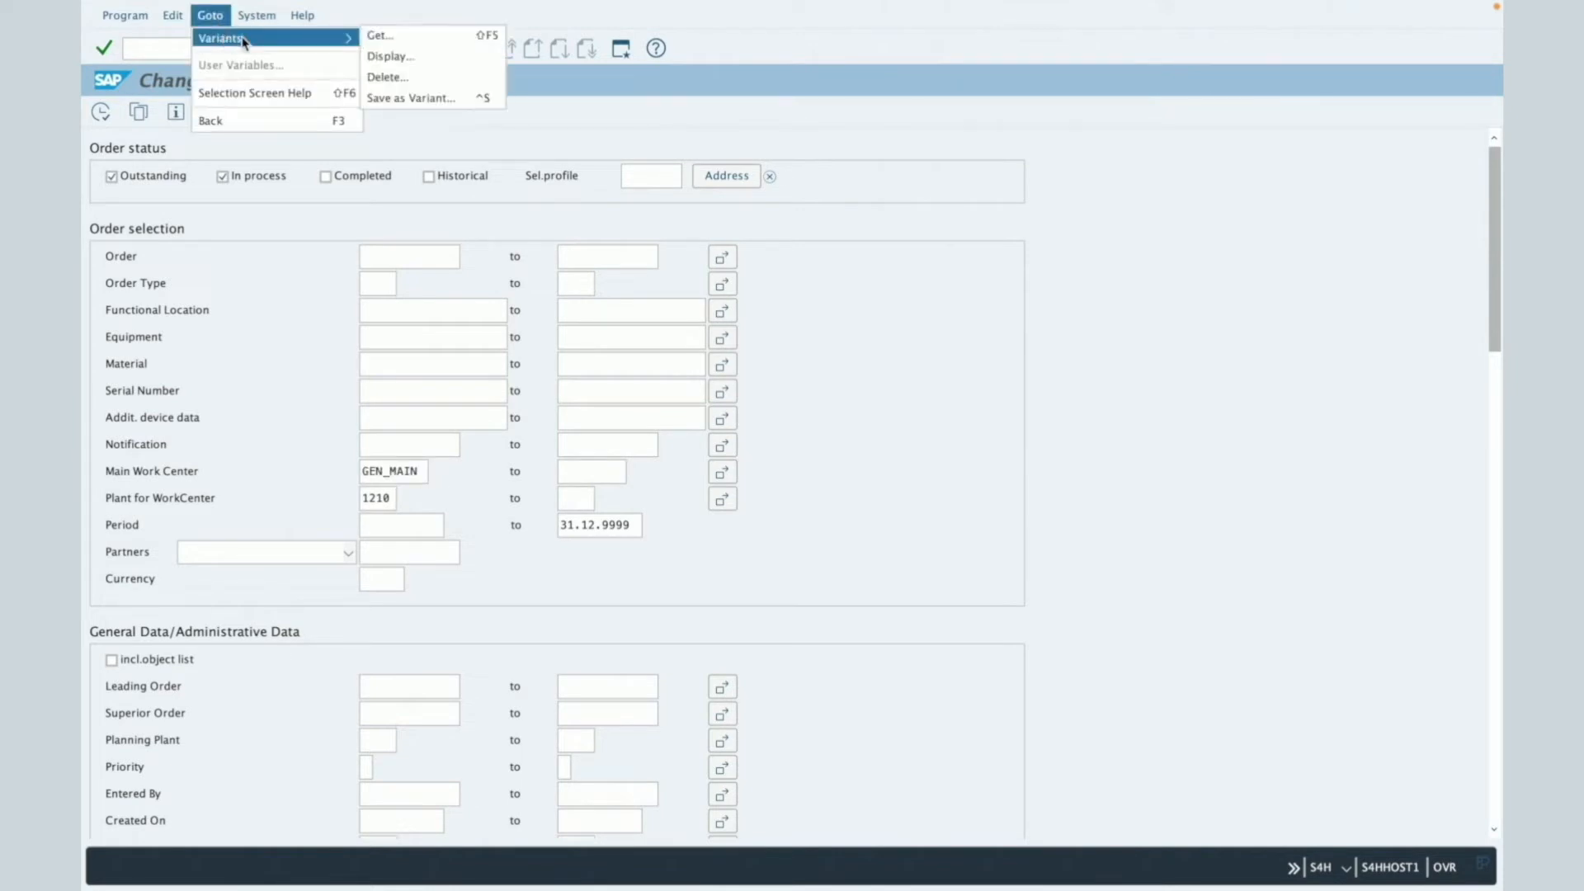
pyautogui.click(432, 97)
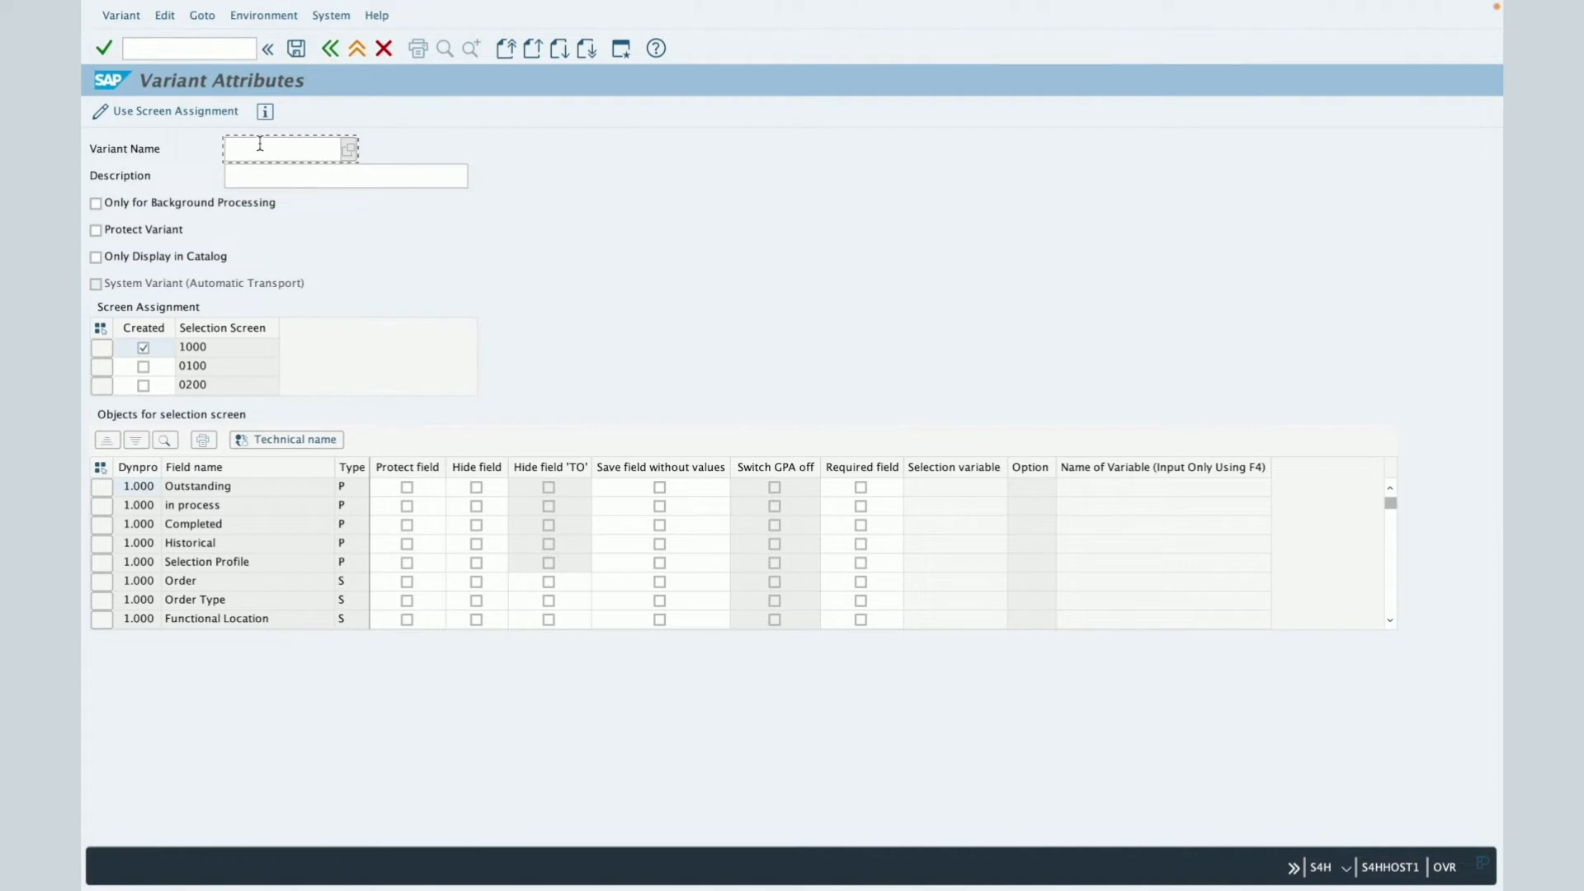
pyautogui.write('U_BALBINOTP')
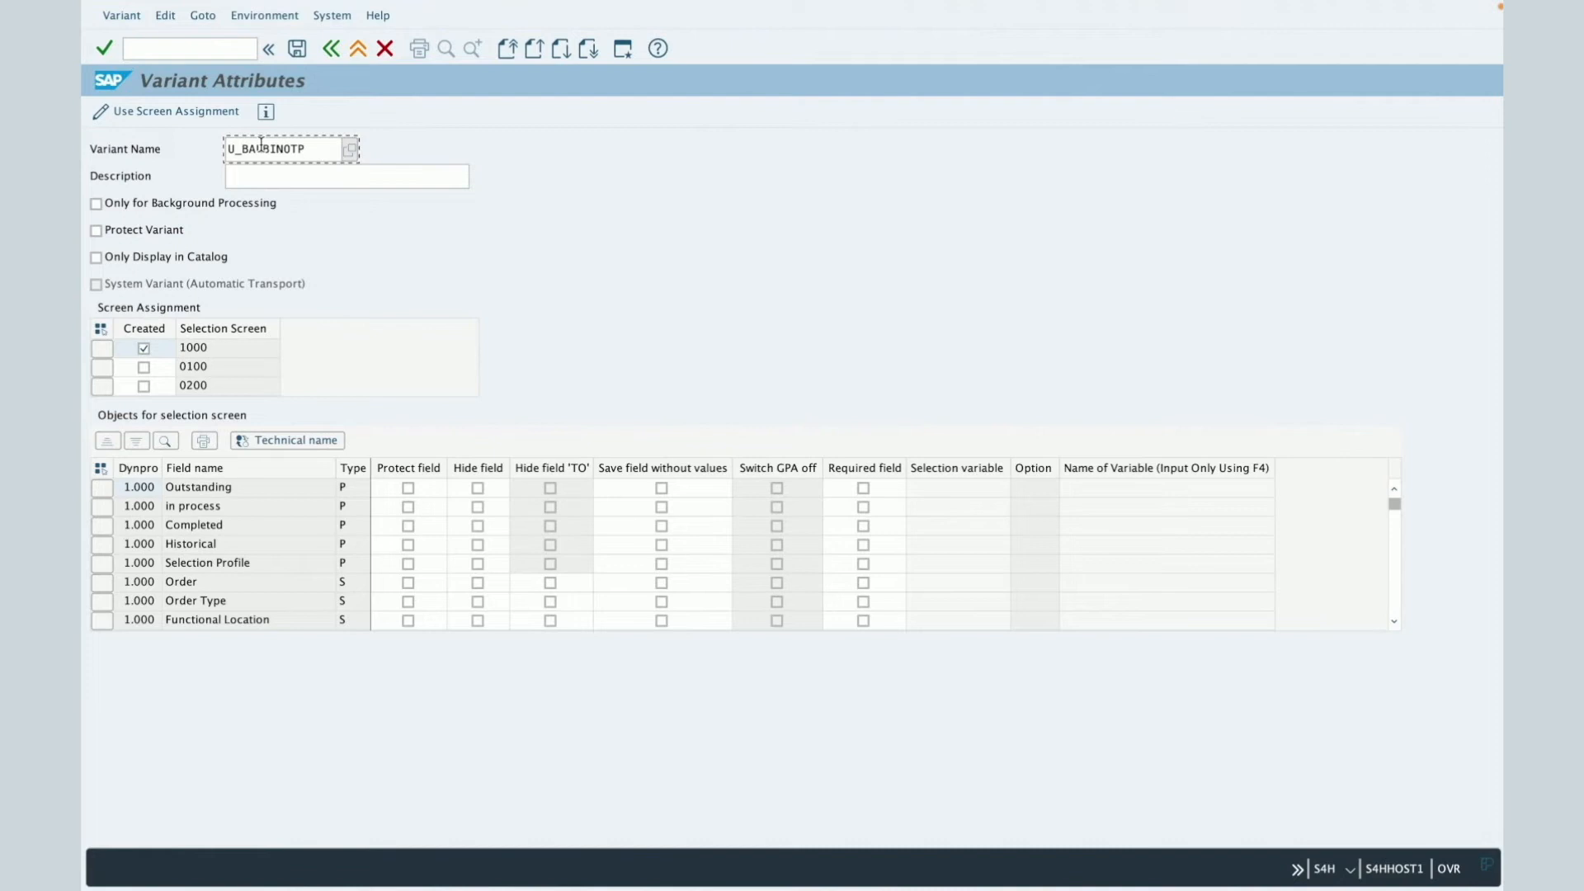
# Copy the variant name into the variant's description.
pyautogui.doubleClick(330, 149)
pyautogui.hotkey('ctrl', 'c')
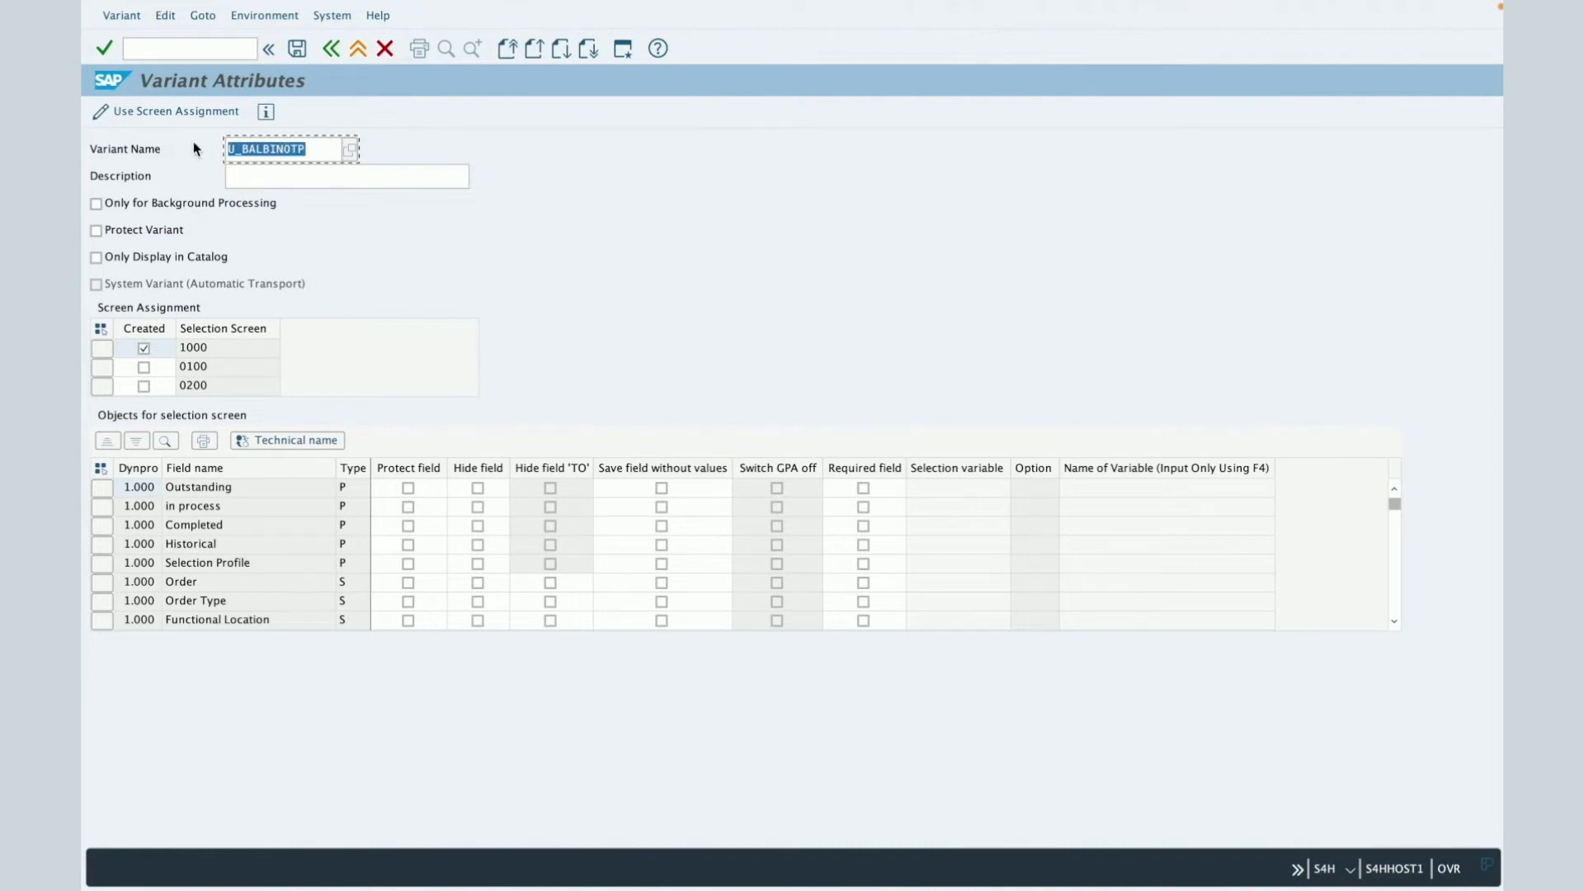
pyautogui.click(318, 173)
pyautogui.hotkey('ctrl', 'v')
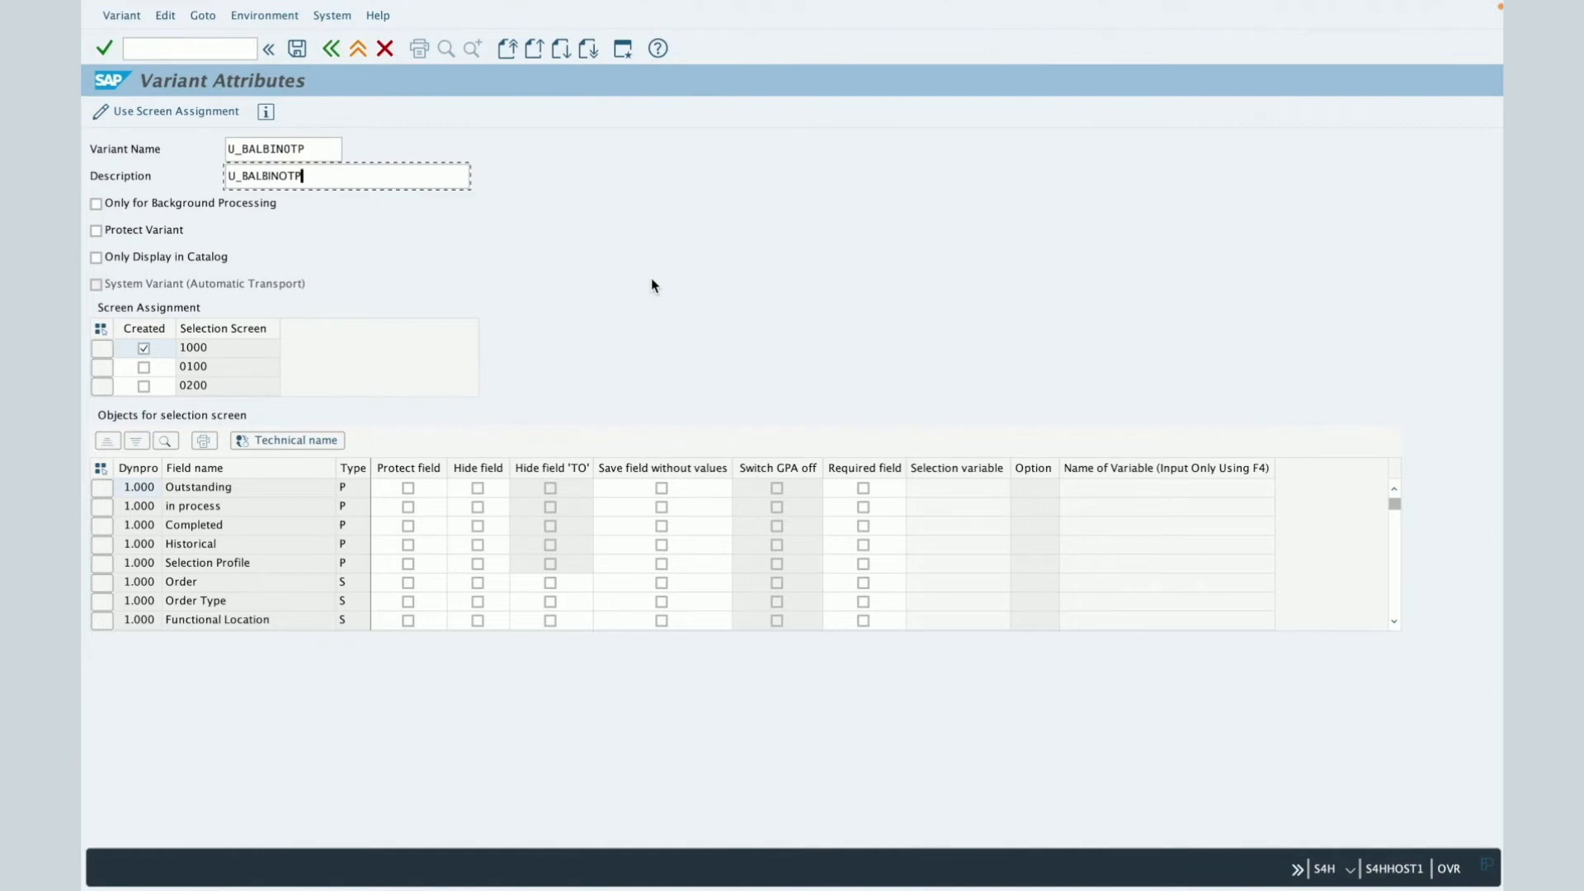
# Check the selection variable setting for the From date field and save the variant.
pyautogui.scroll(-4, 758, 373)
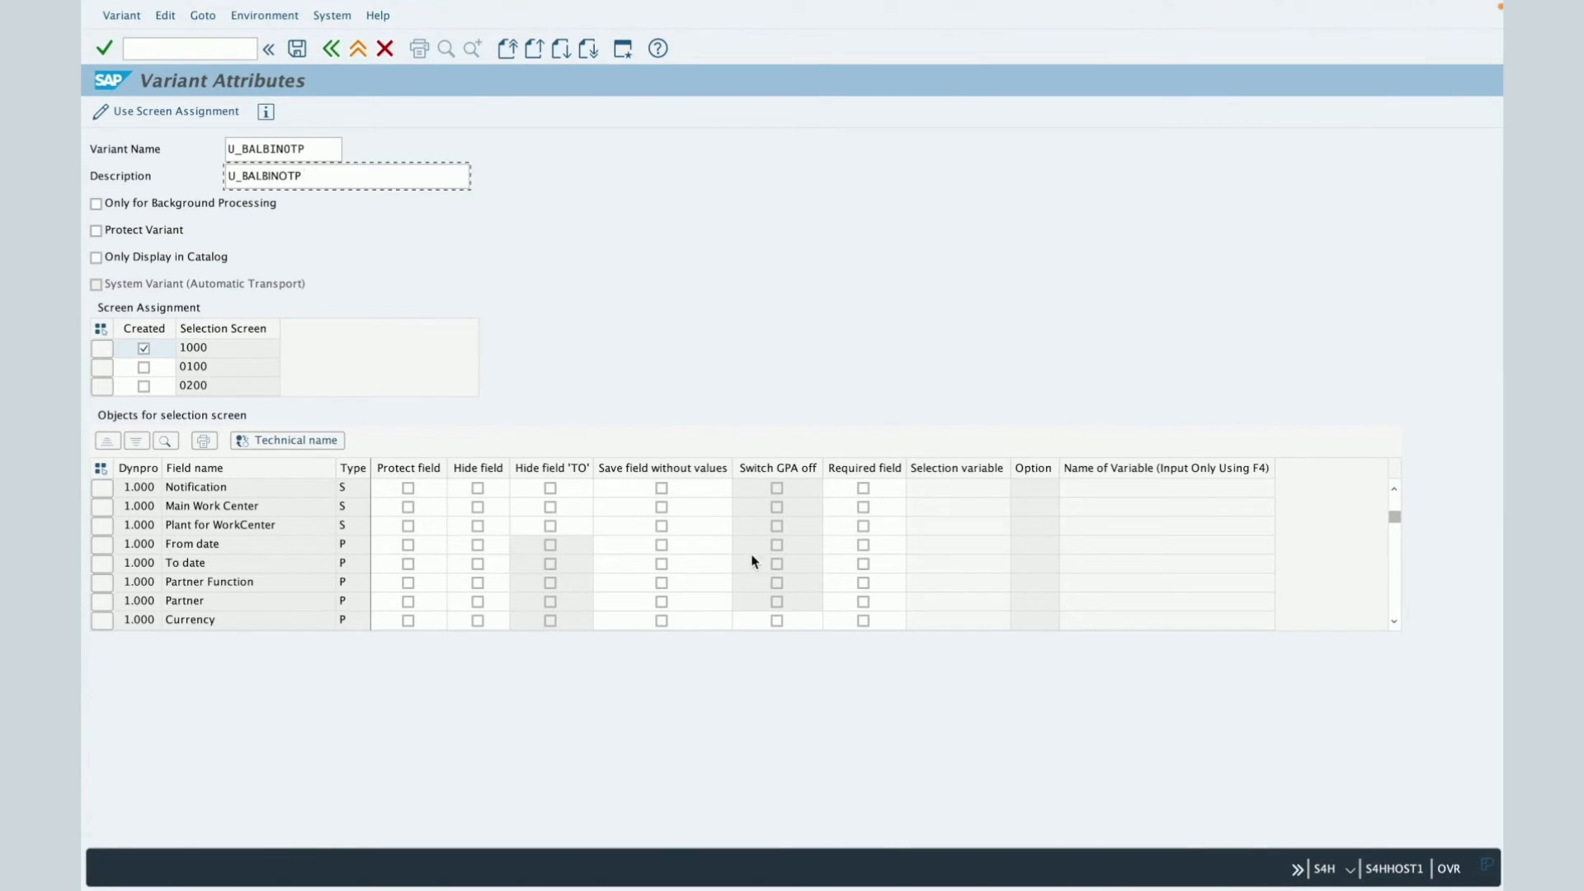
pyautogui.click(949, 547)
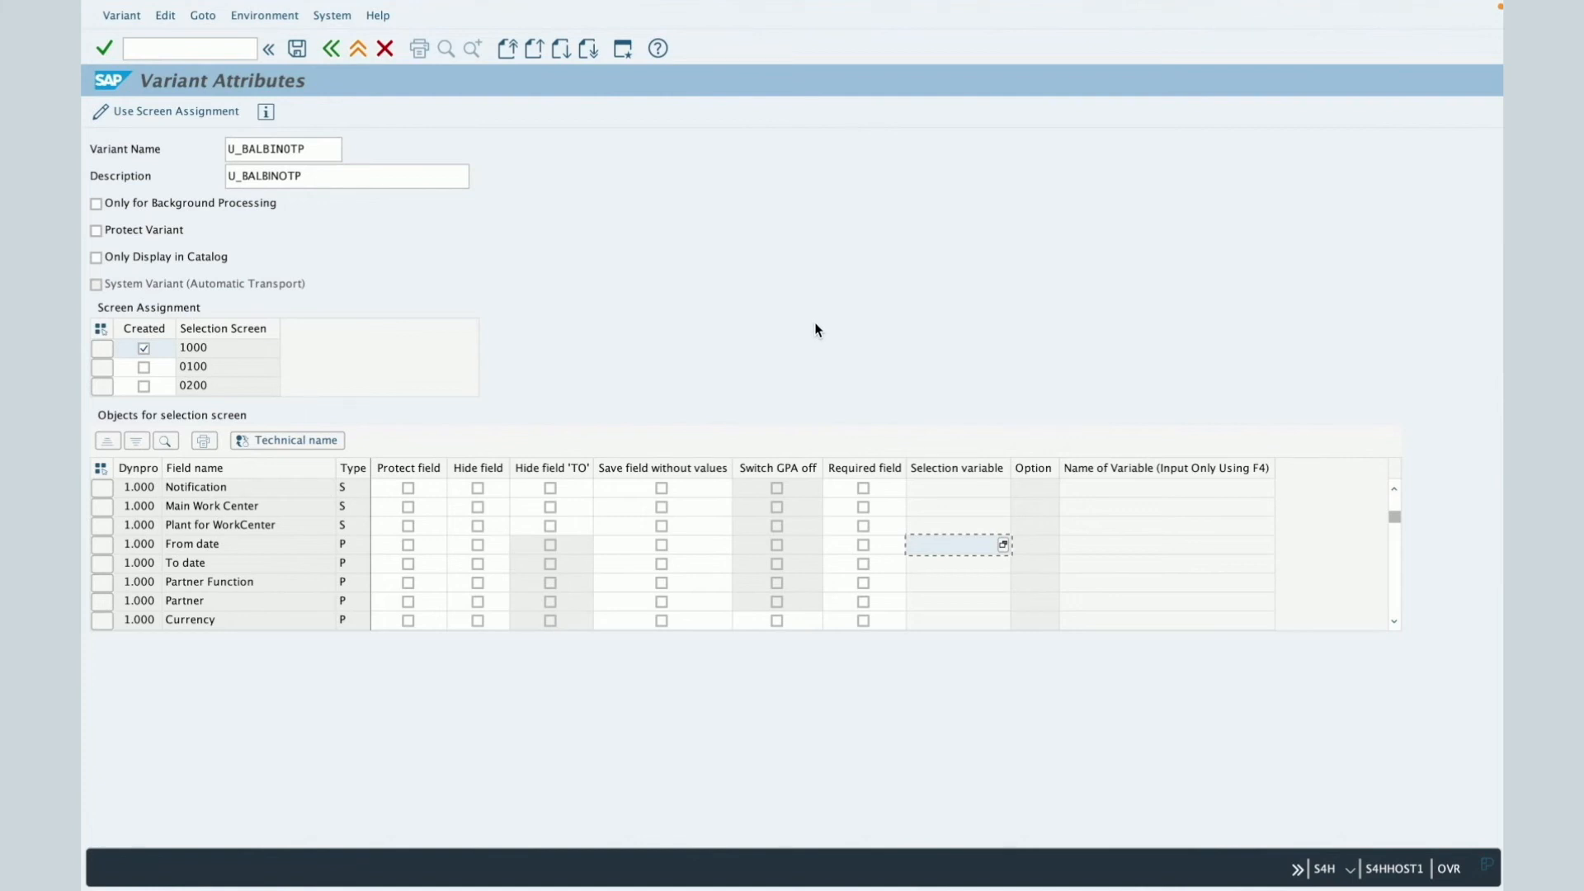
pyautogui.click(297, 49)
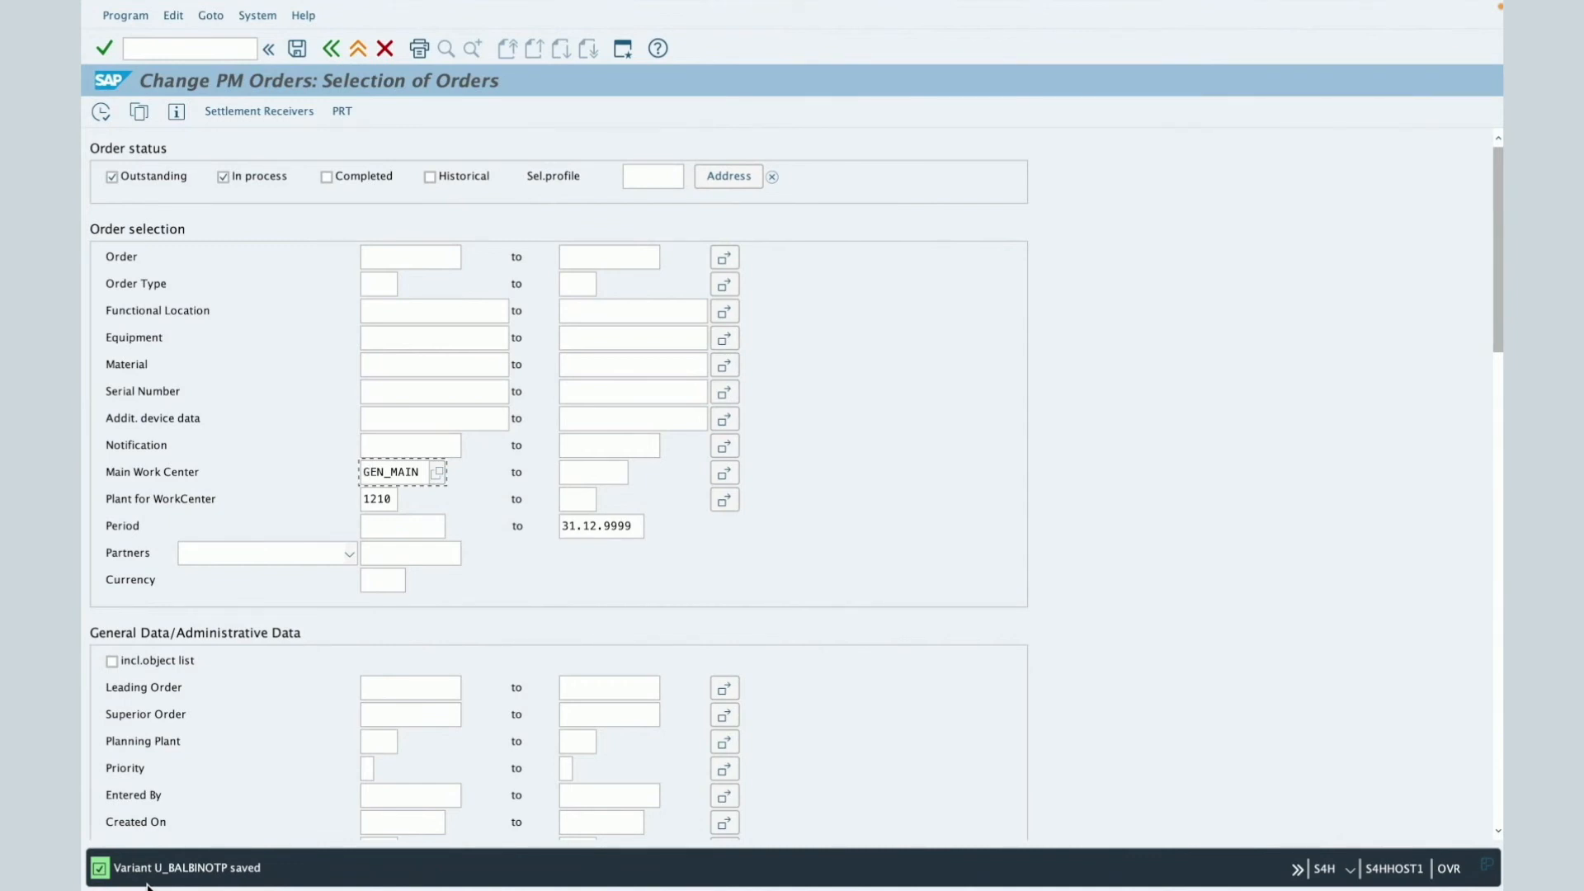
# Leave the order selection and reopen it with transaction code iw38.
pyautogui.press('F3')
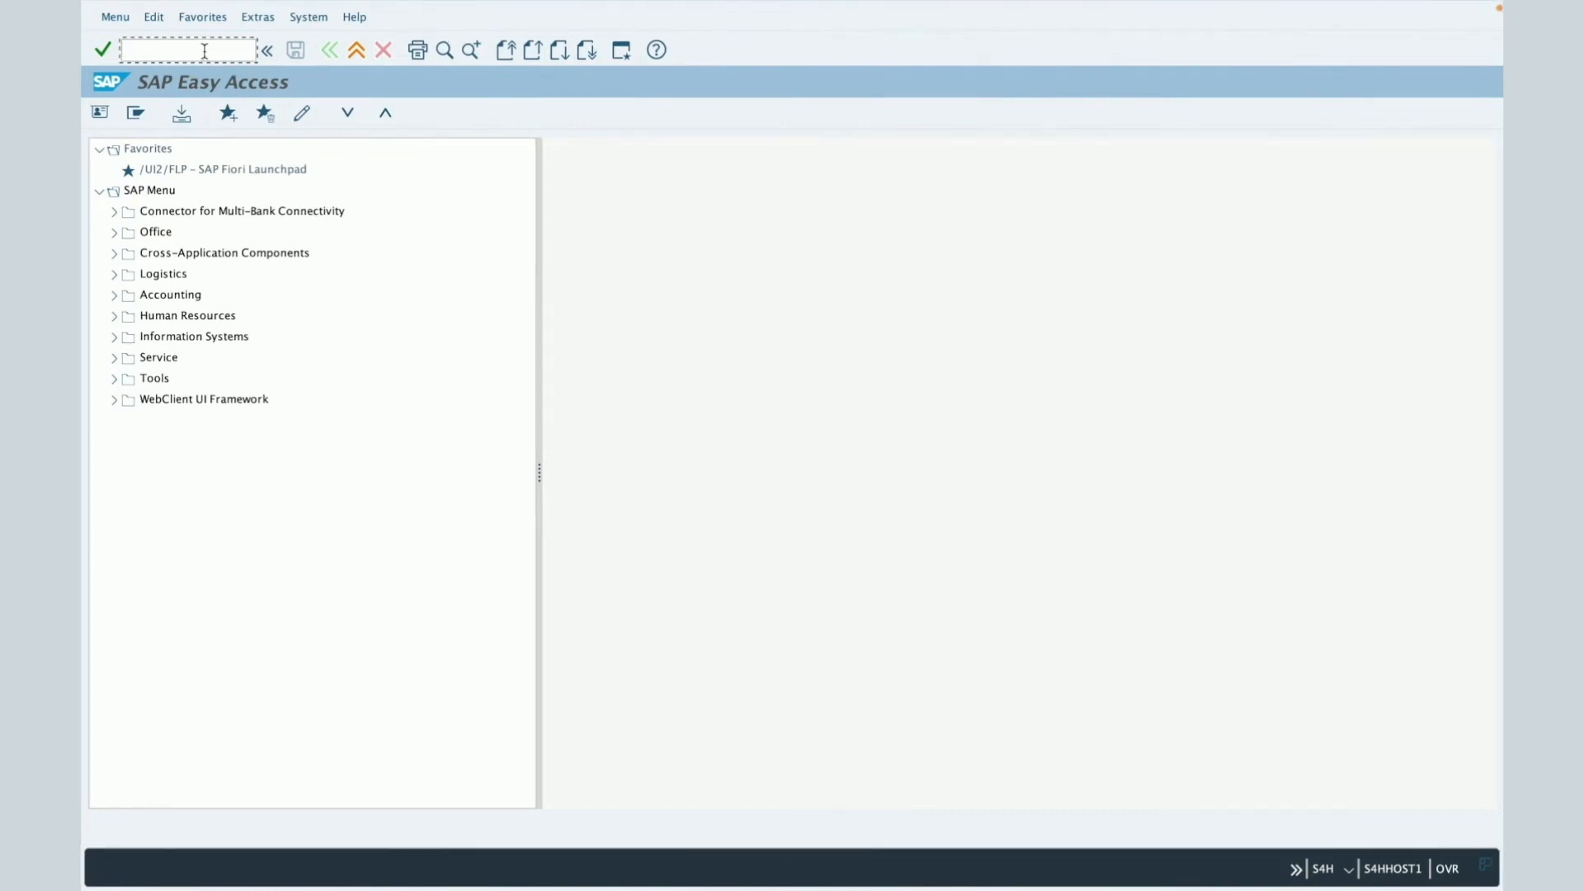
pyautogui.write('iw38')
pyautogui.press('Return')
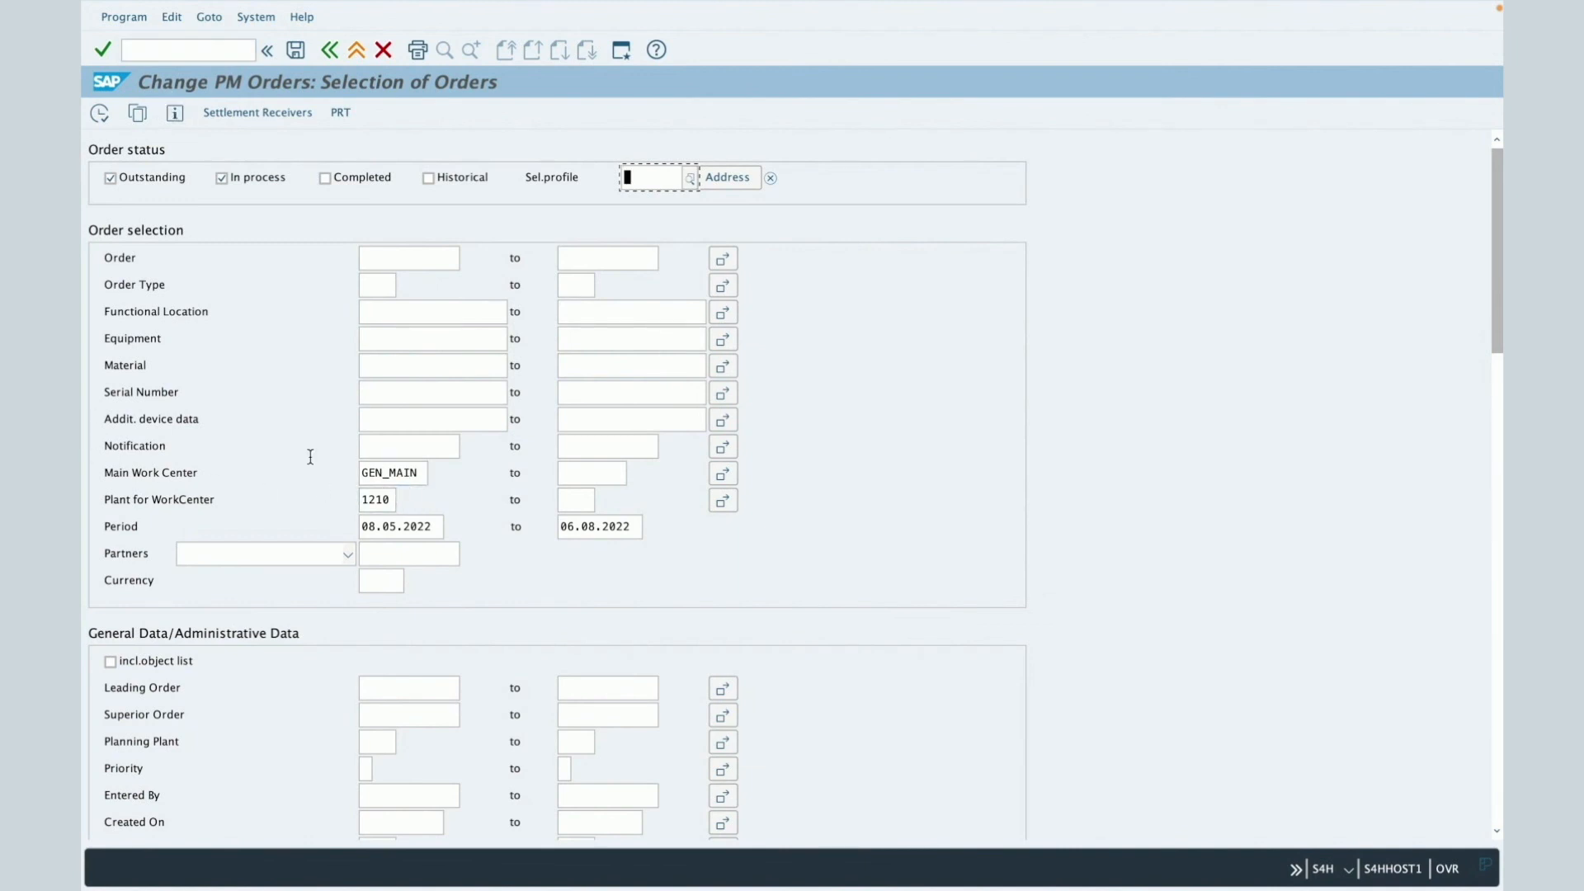
# Open the catalog of saved selection variants, look through the entries and choose the variant SAP&TCODE_EE73.
pyautogui.moveTo(421, 473); pyautogui.dragTo(360, 472)
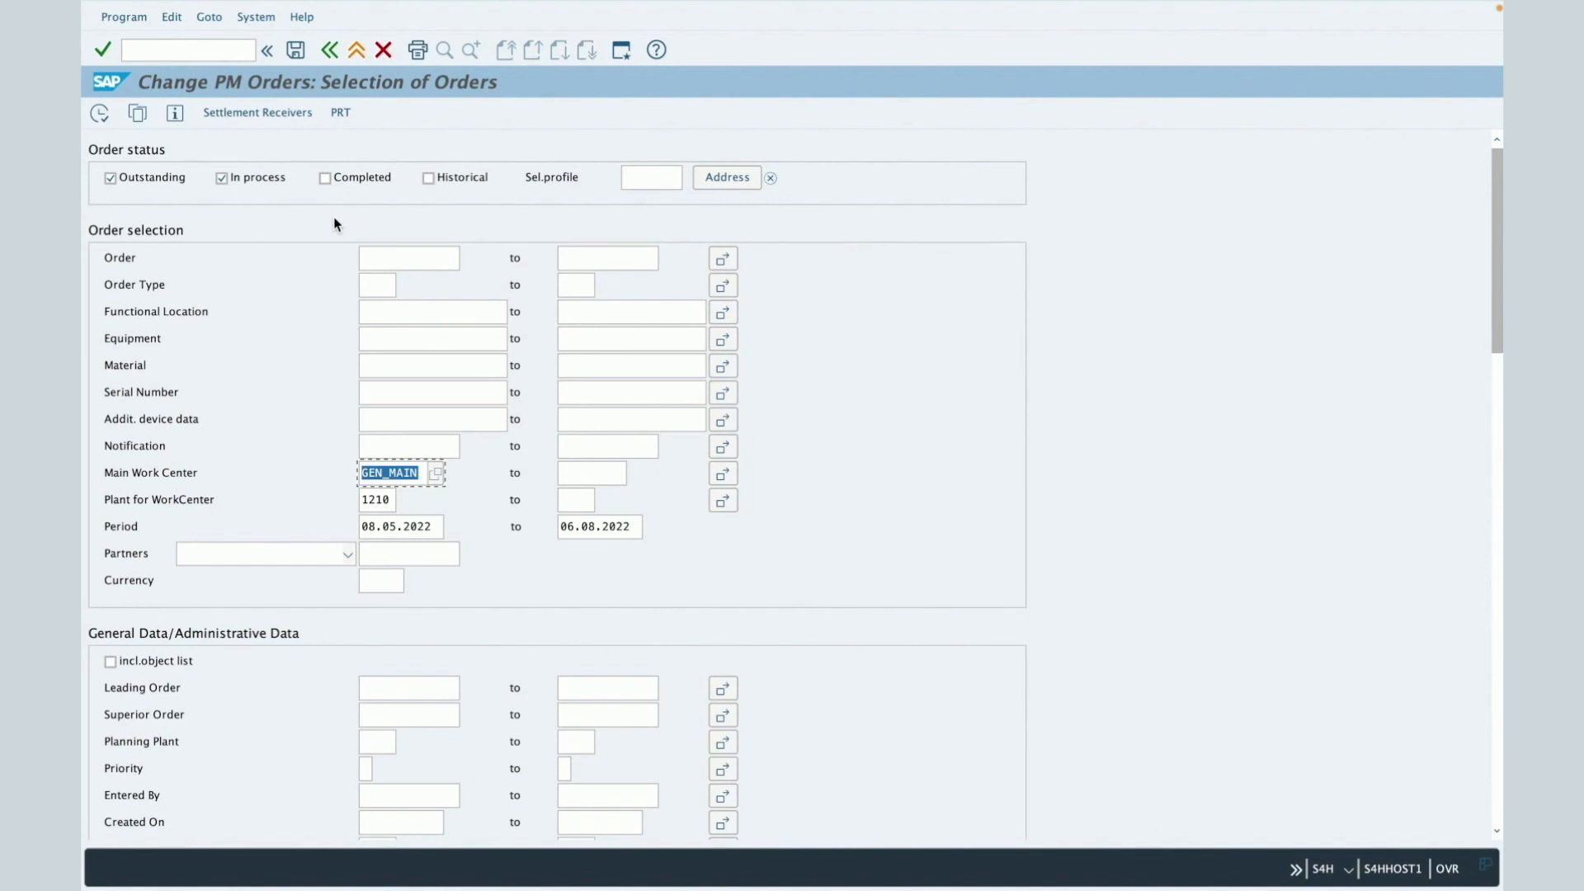
pyautogui.click(373, 261)
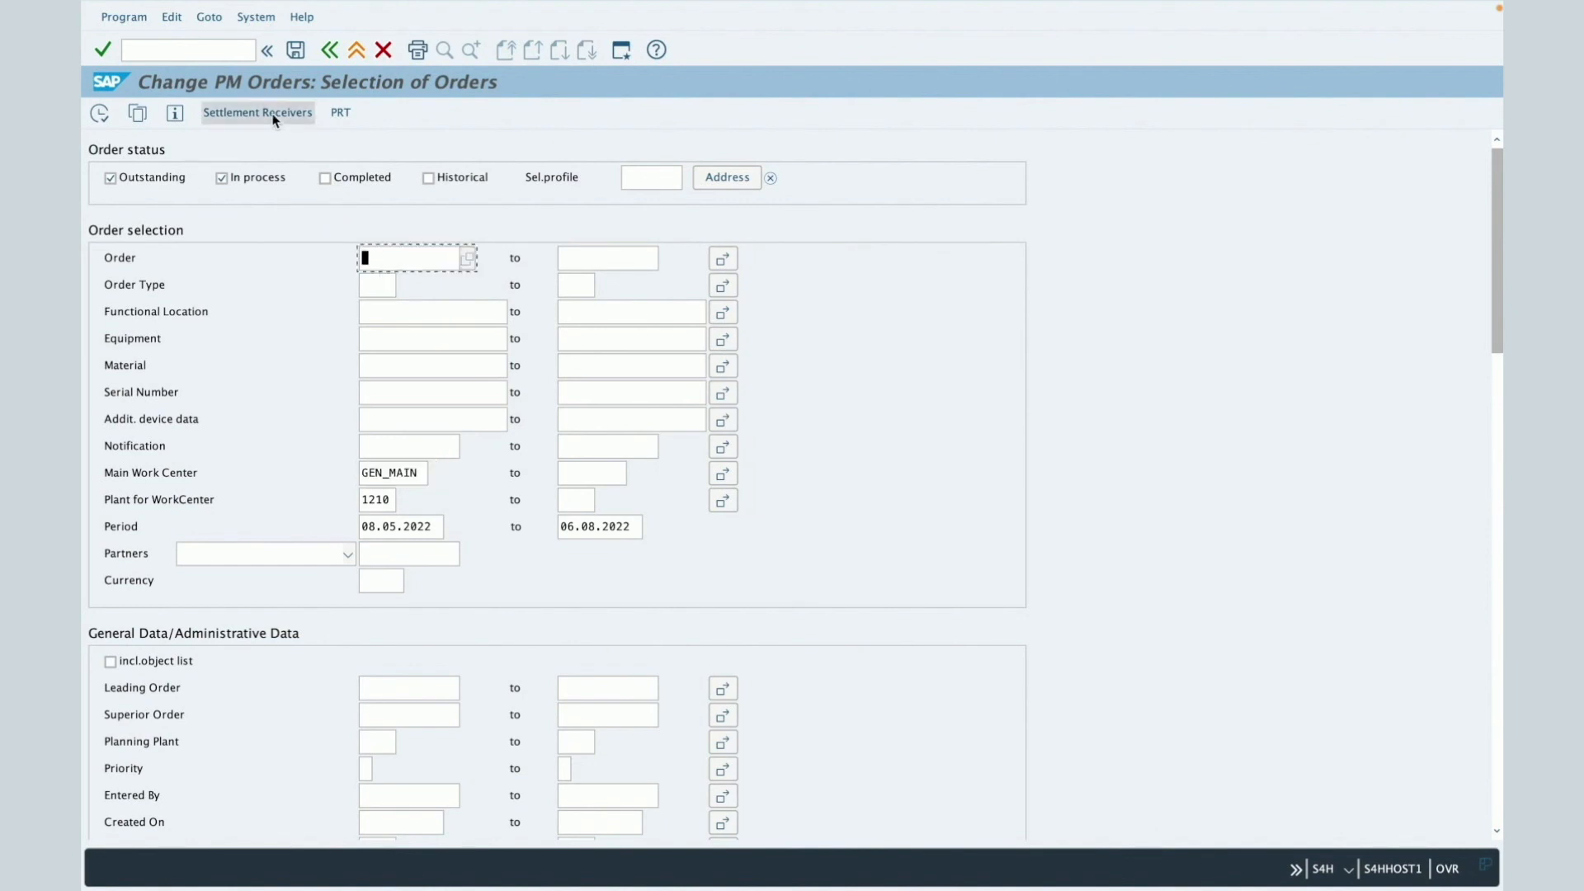
pyautogui.click(209, 16)
pyautogui.moveTo(284, 40)
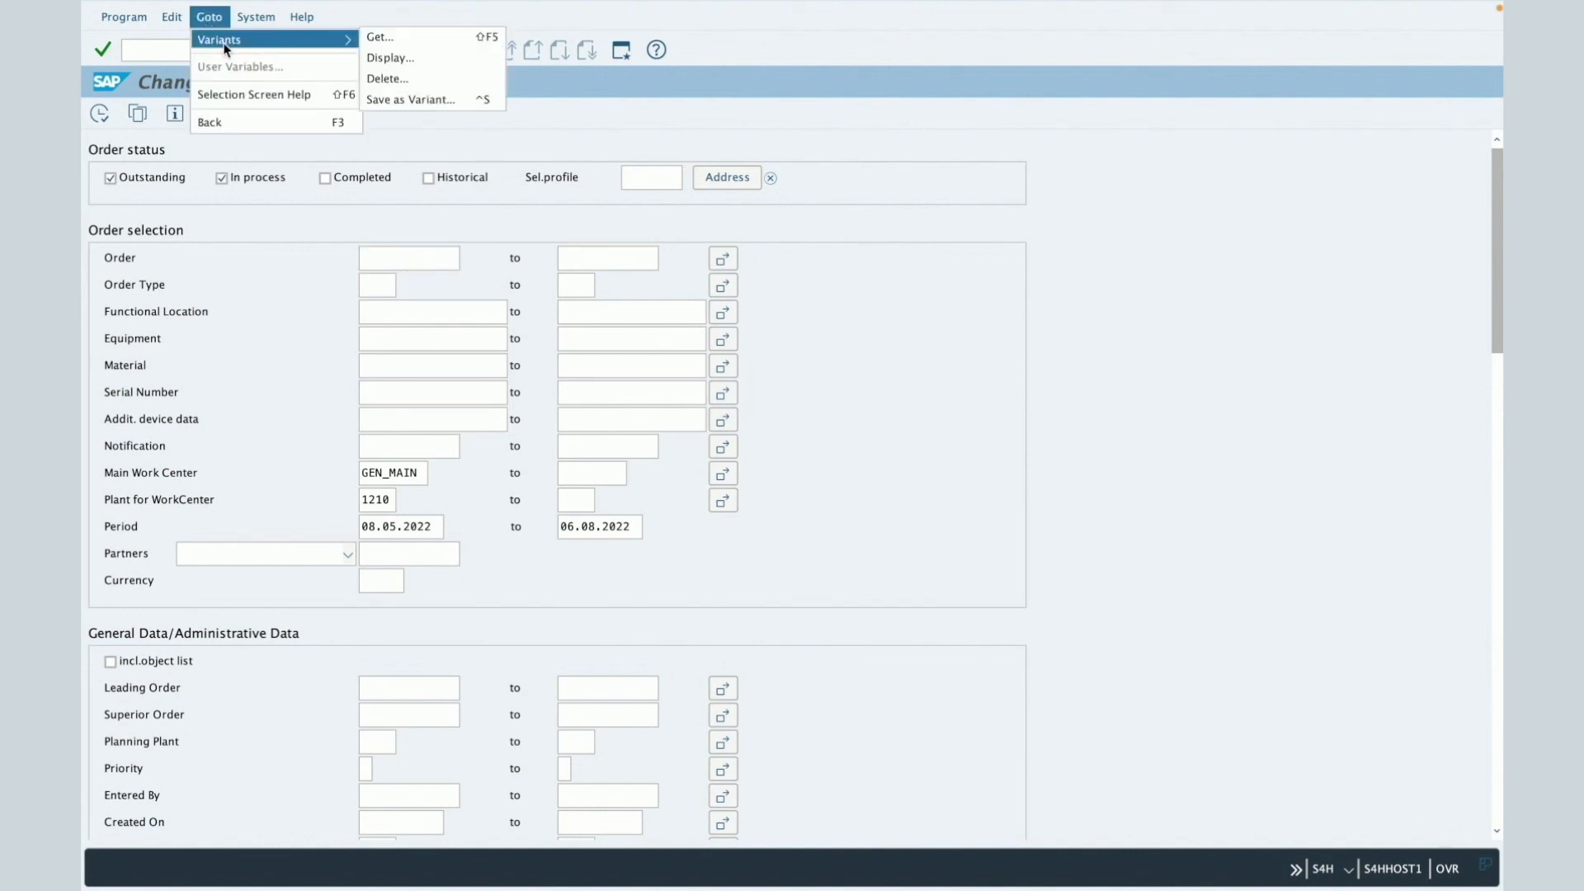
pyautogui.click(396, 36)
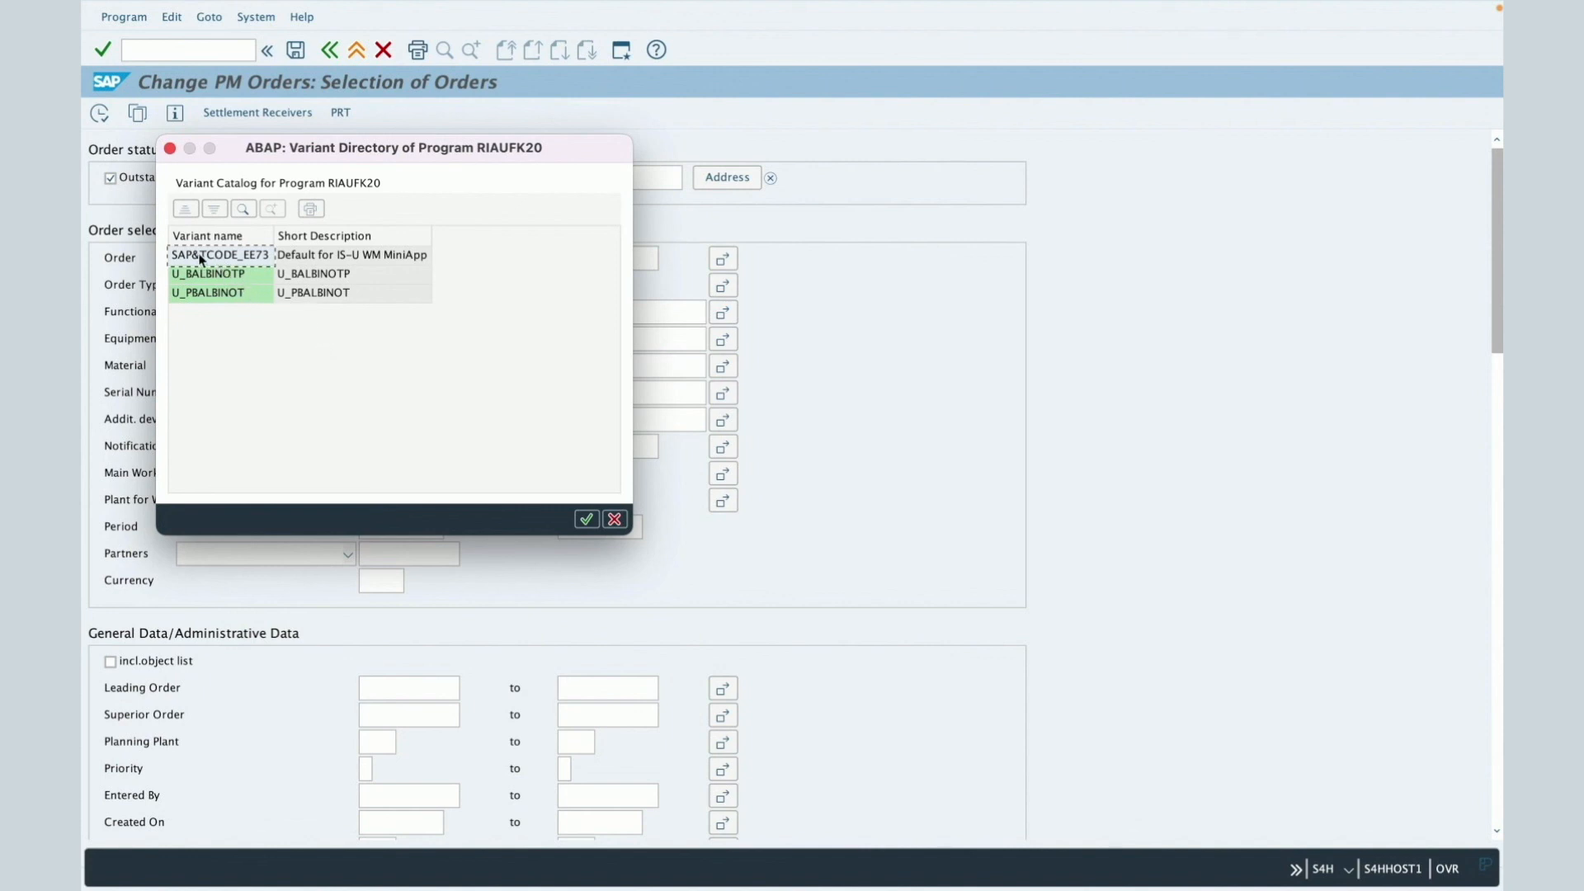
pyautogui.click(240, 275)
pyautogui.click(240, 295)
pyautogui.click(240, 258)
pyautogui.doubleClick(241, 263)
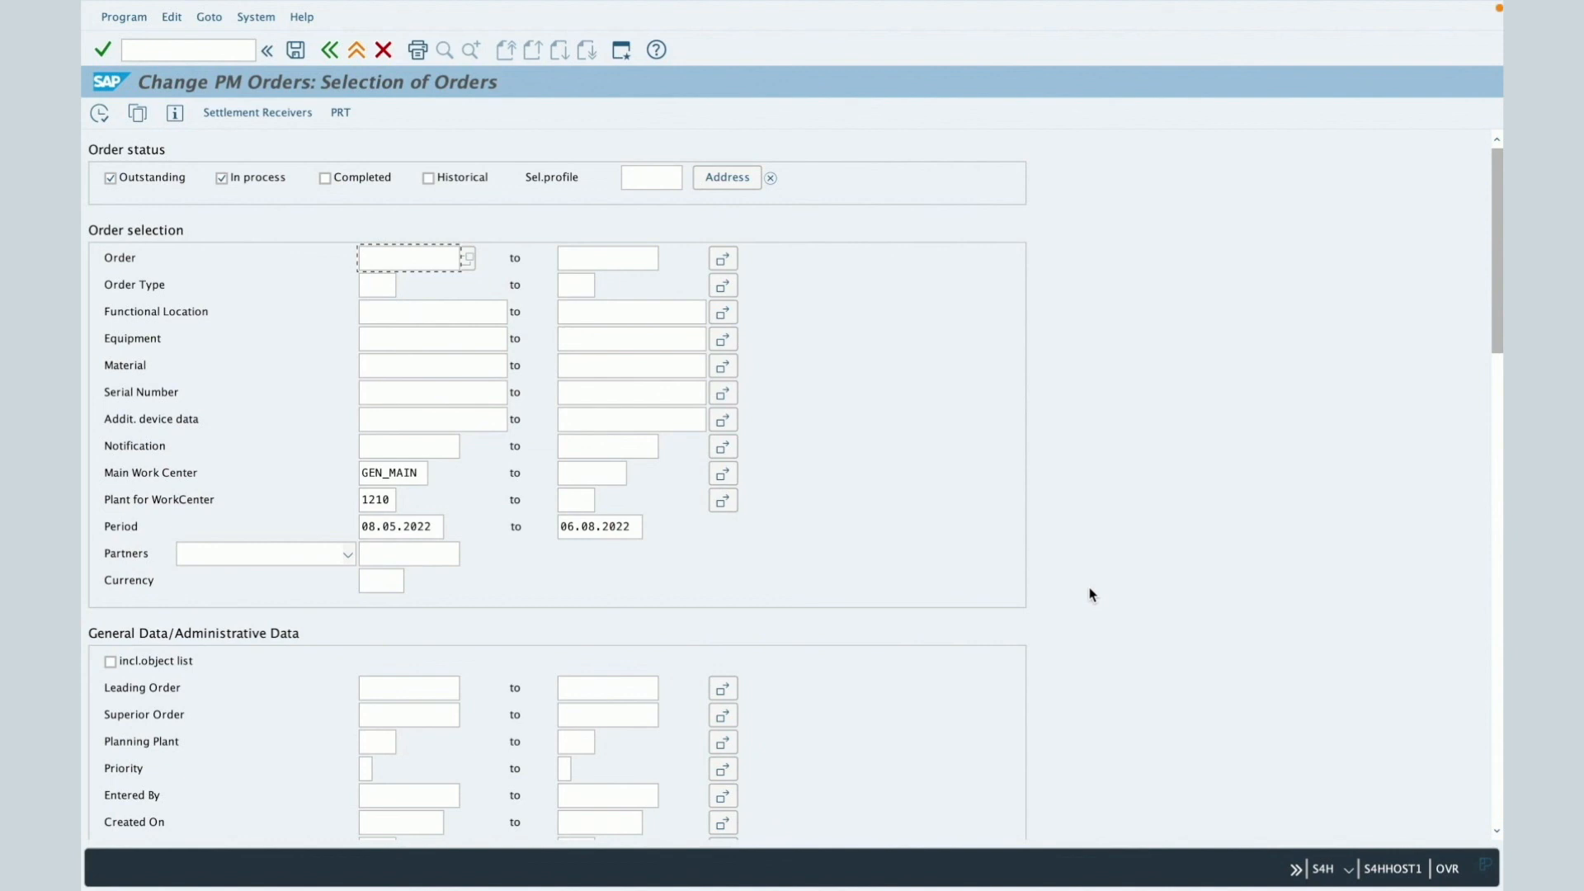